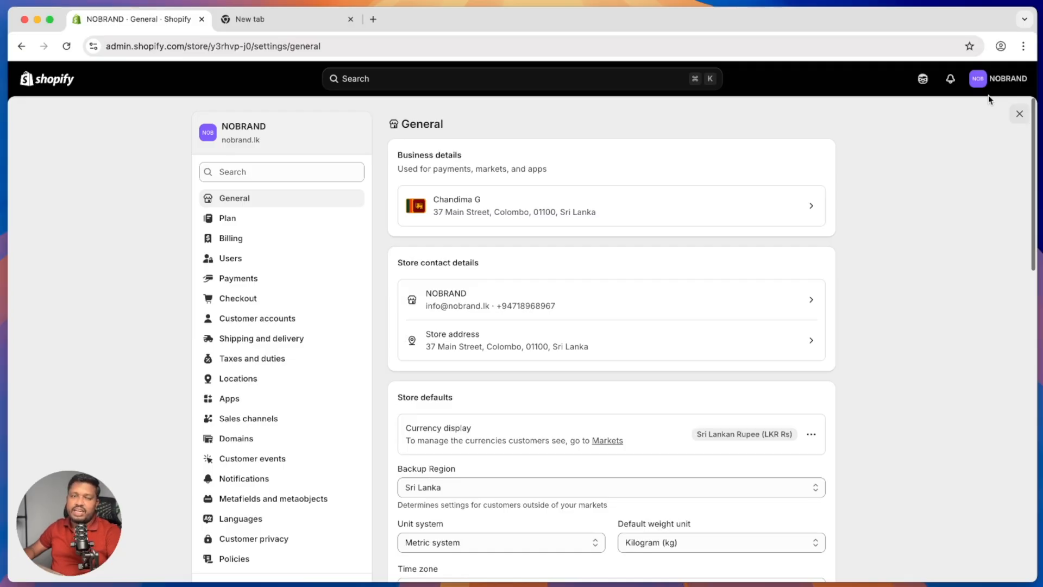
Step: Switch to the empty new browser tab showing the Google start page
left_click(254, 22)
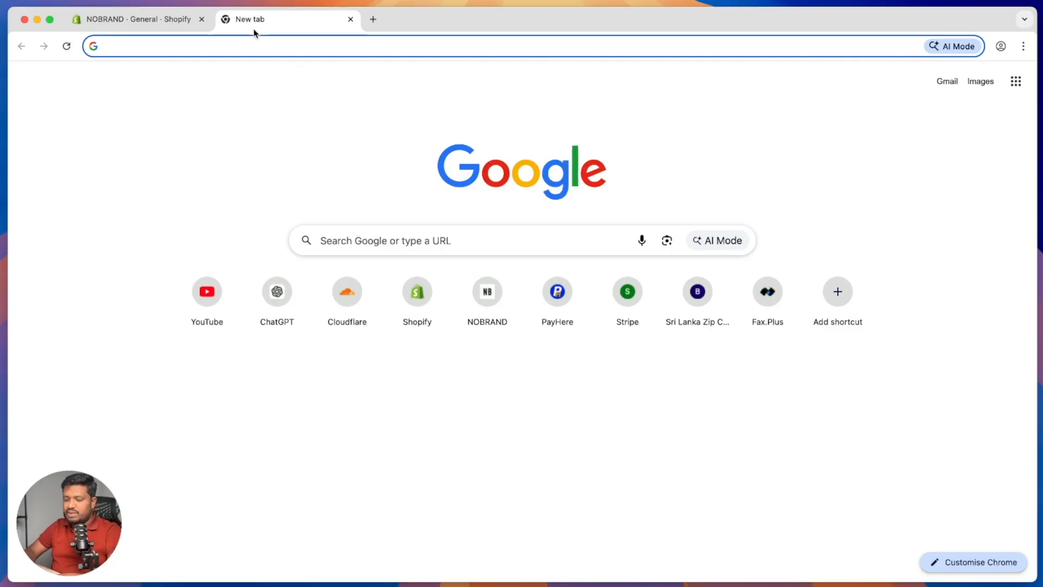
Step: Search Google for 'payhere sandbox' and open the Sandbox & Testing article
type("payhere sandbox")
key("Return")
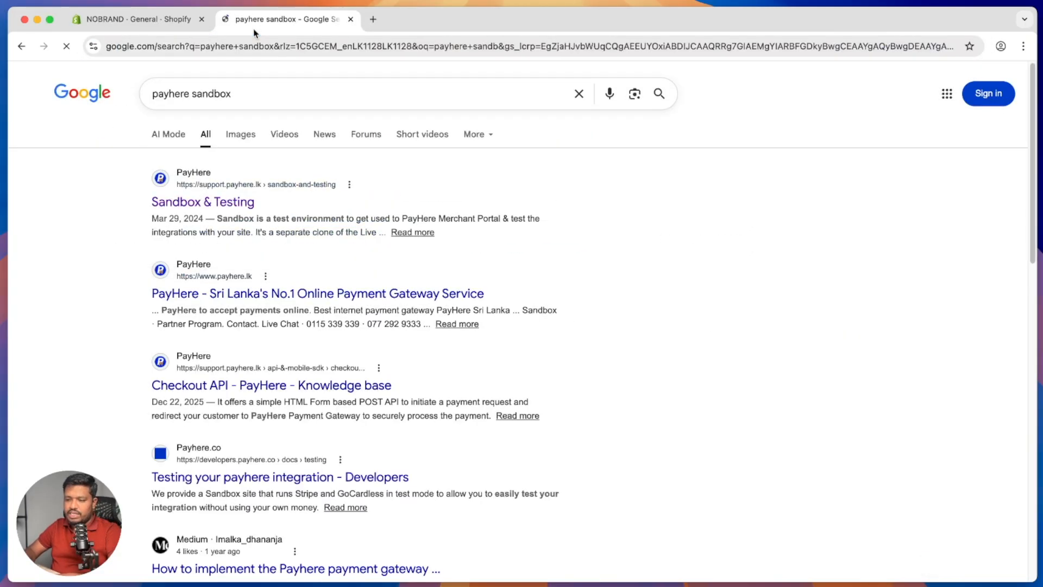
left_click(229, 204)
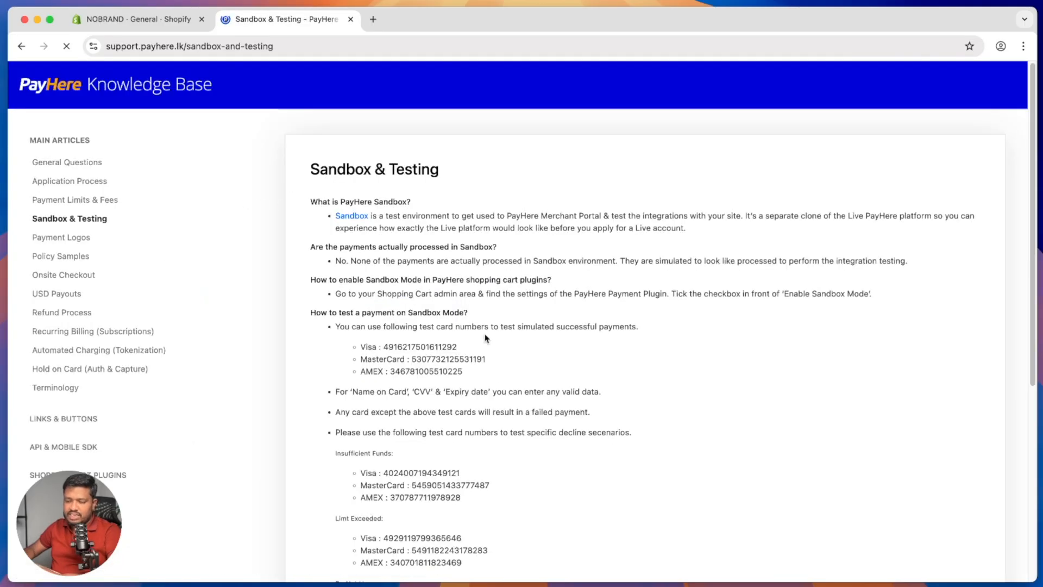
Step: Review the successful Visa, MasterCard and AMEX test card numbers and the expiry date note
scroll(478, 348, "down", 2)
double_click(425, 270)
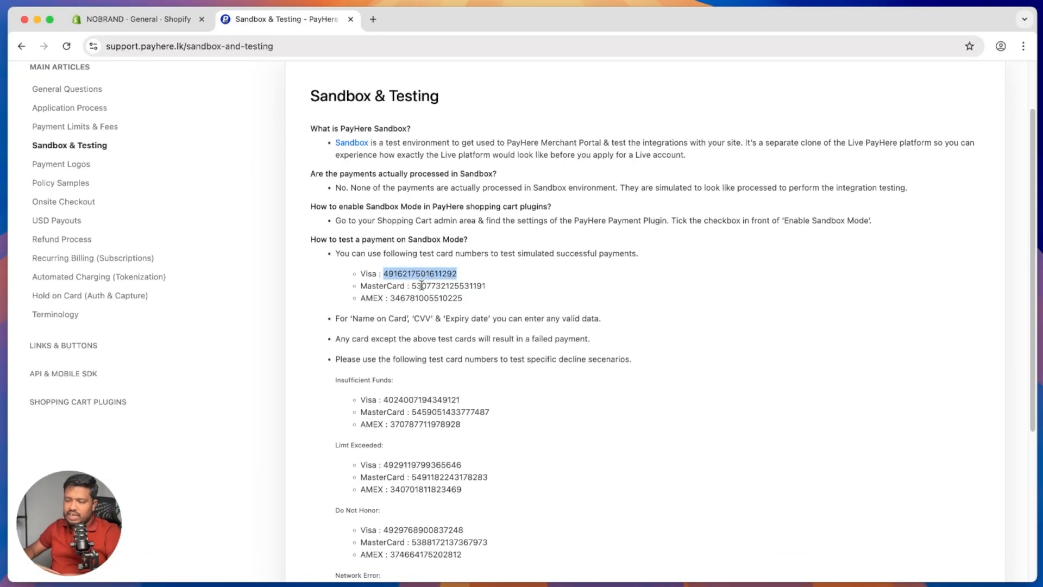
double_click(421, 285)
double_click(427, 305)
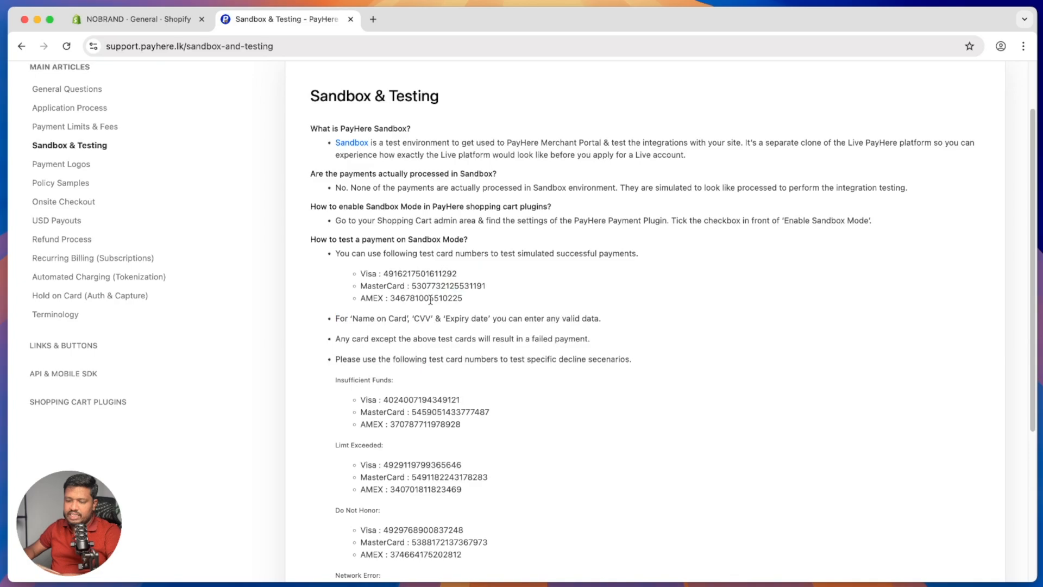
double_click(430, 299)
left_click(471, 315)
double_click(473, 317)
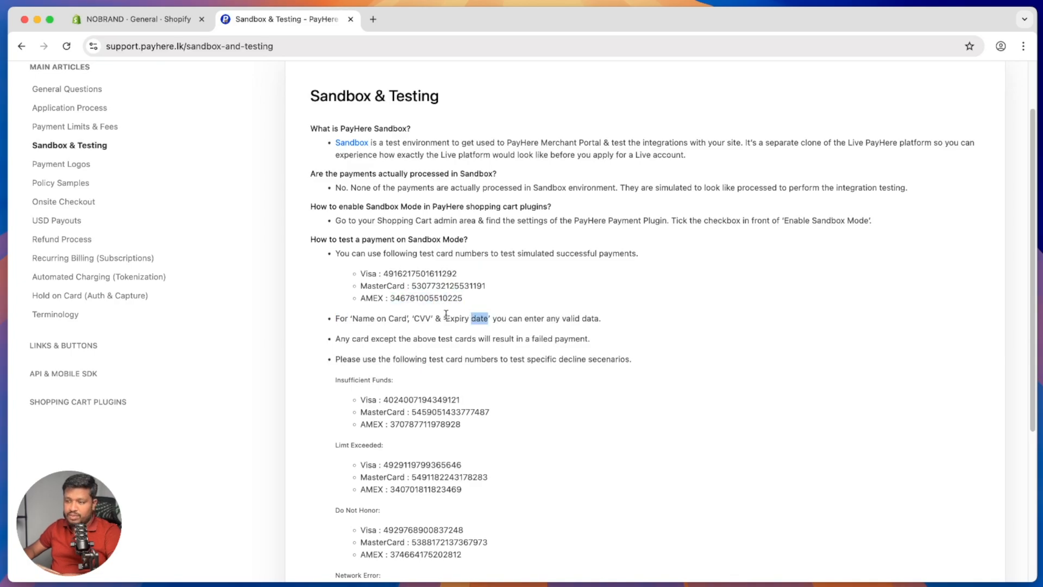
Step: Review the Insufficient Funds, Limit Exceeded, Do Not Honor and Network Error cards; open the sandbox portal
scroll(445, 314, "down", 5)
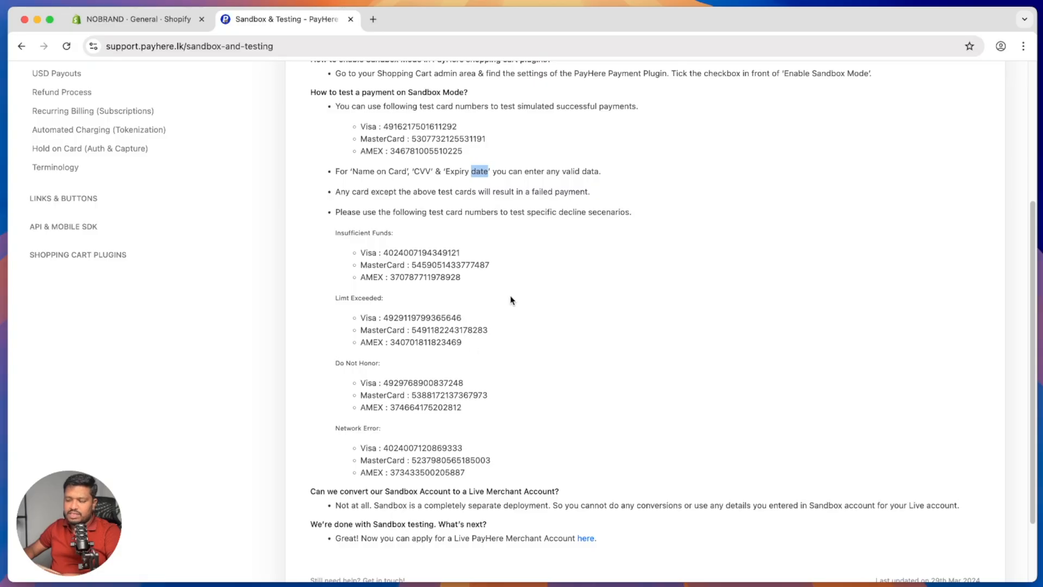
left_click_drag(511, 299, 331, 243)
left_click_drag(465, 280, 346, 243)
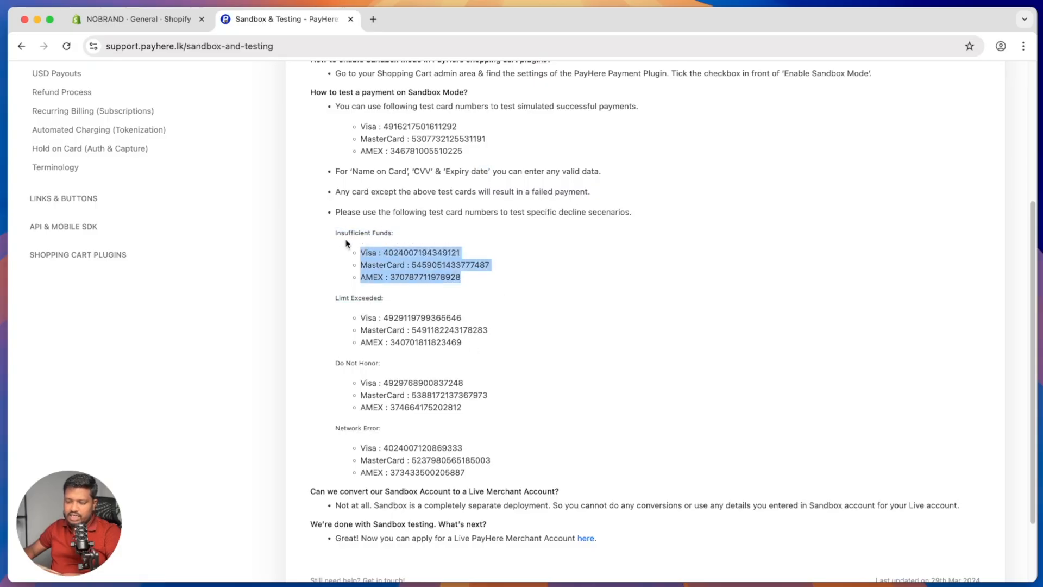
left_click_drag(488, 354, 367, 321)
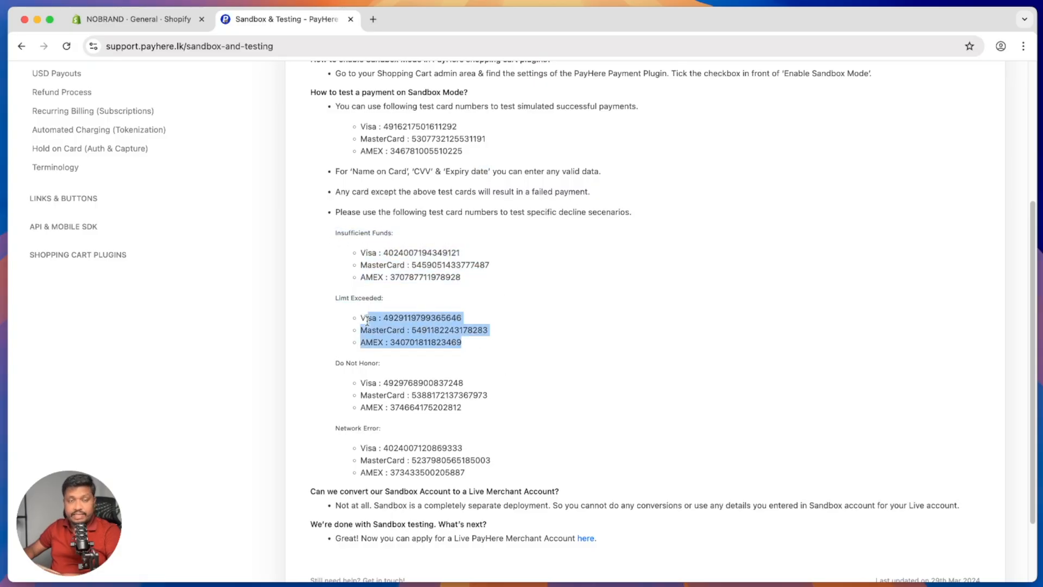
left_click_drag(462, 407, 367, 395)
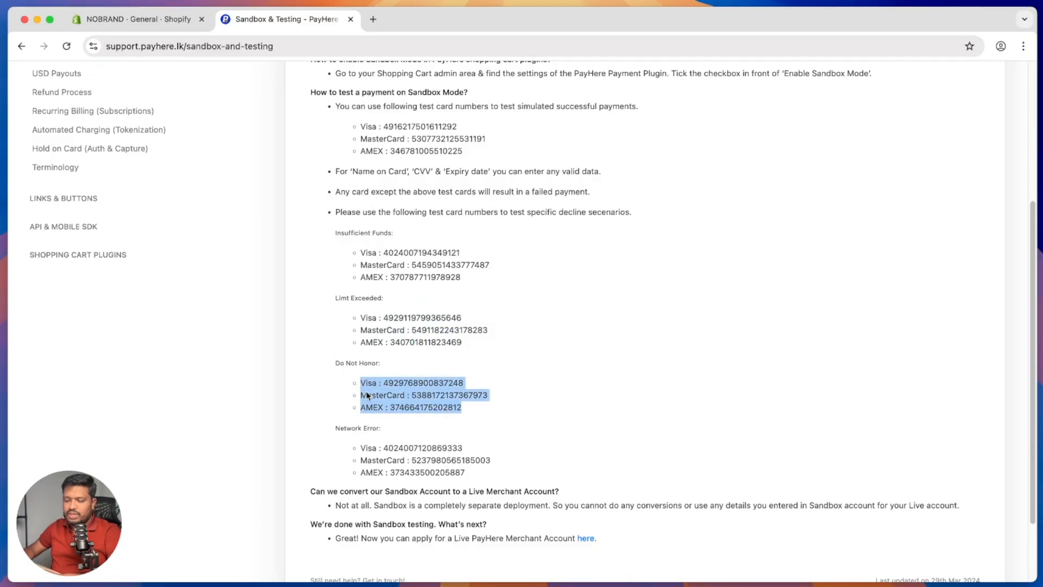
left_click_drag(497, 480, 332, 451)
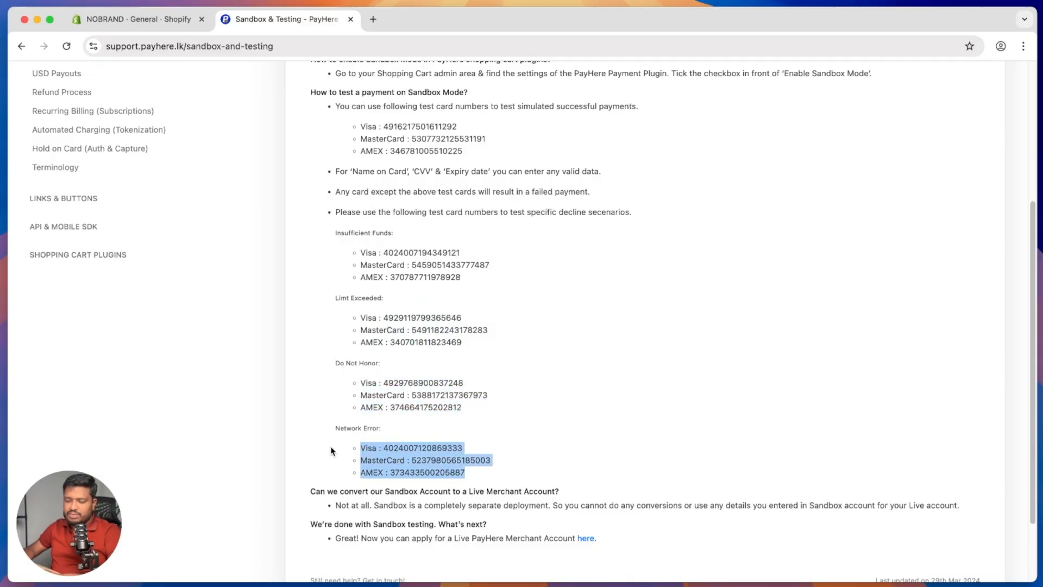
scroll(455, 362, "up", 4)
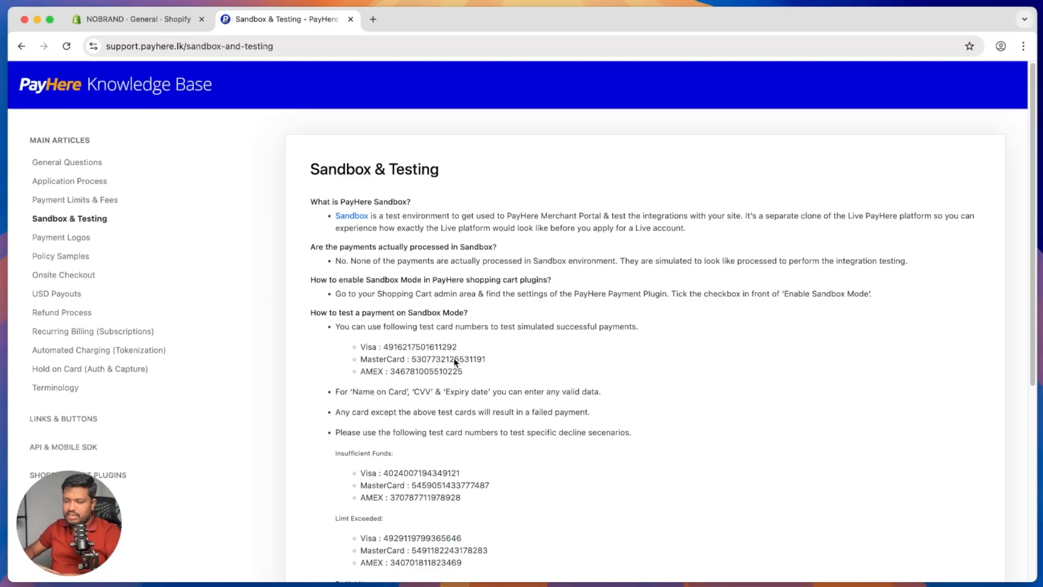
left_click(363, 218, "super")
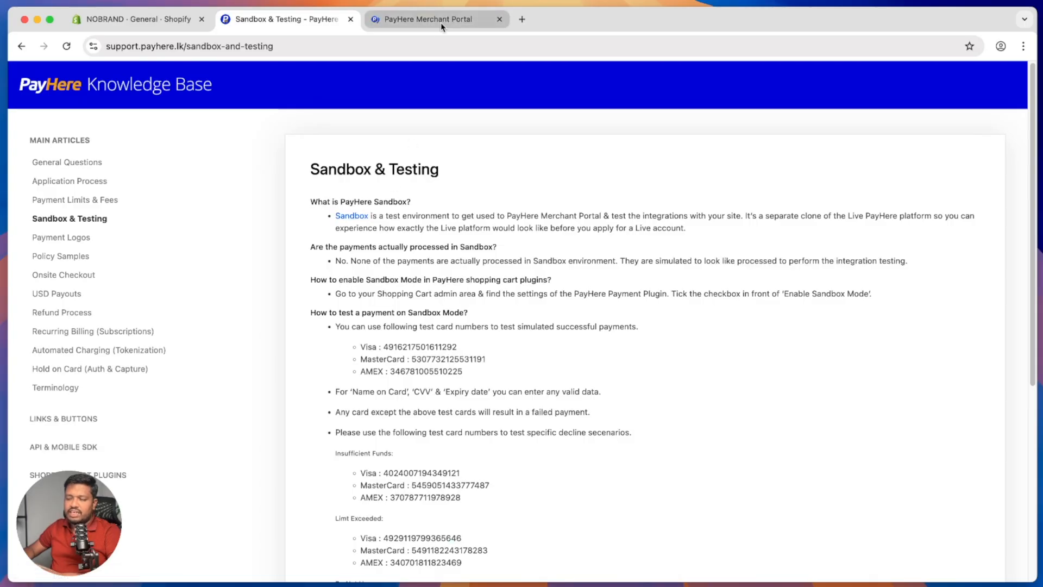
Step: Sign in to the PayHere sandbox merchant account with the suggested business e-mail
left_click(441, 21)
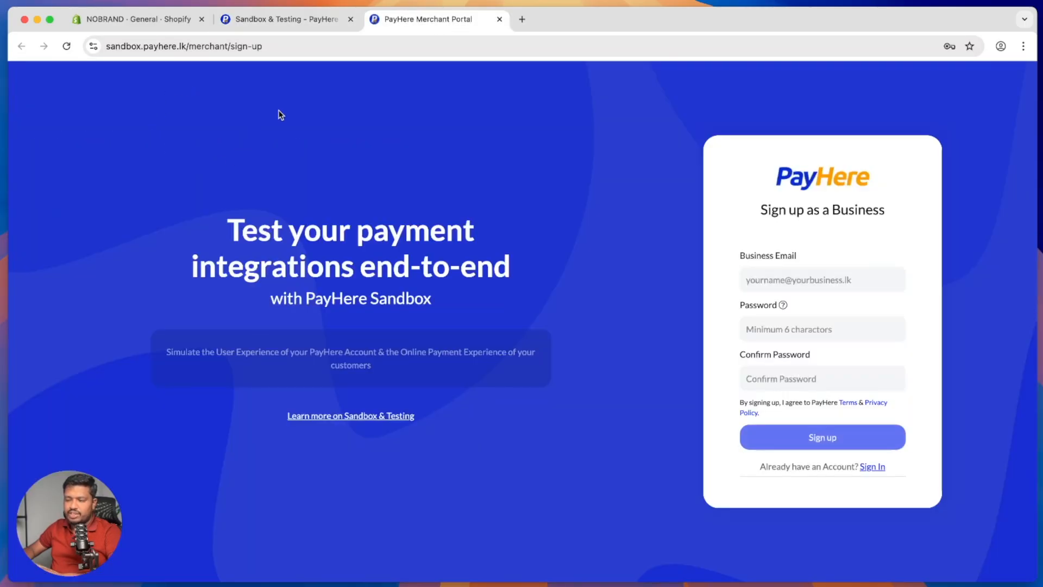
left_click(780, 270)
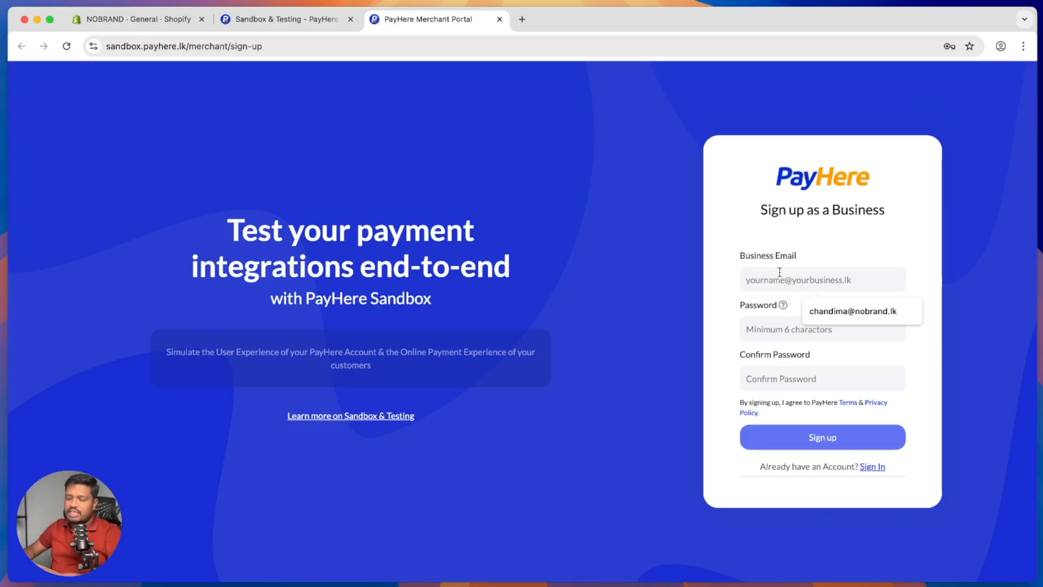
left_click(836, 311)
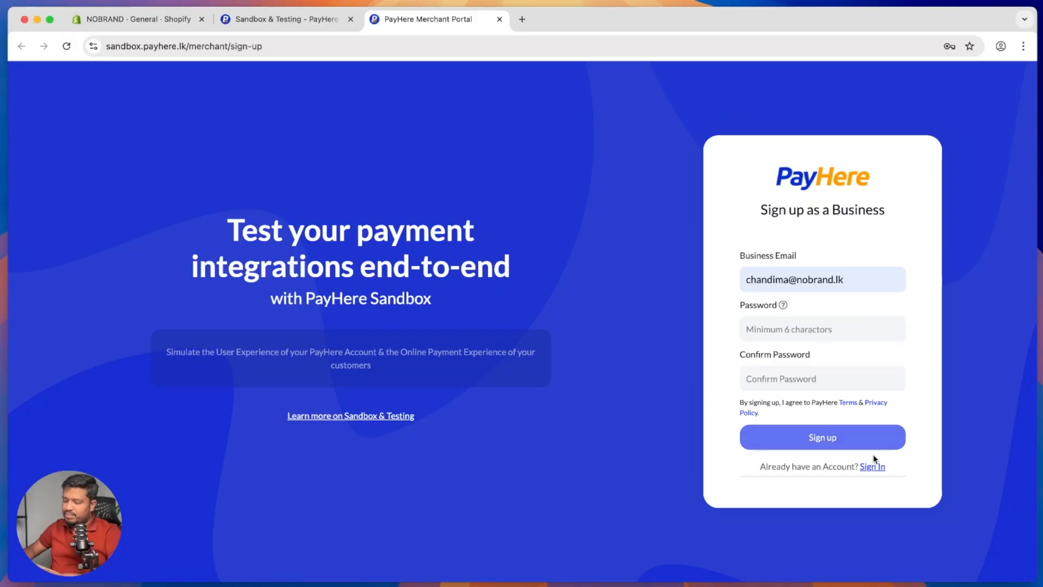
left_click(878, 470)
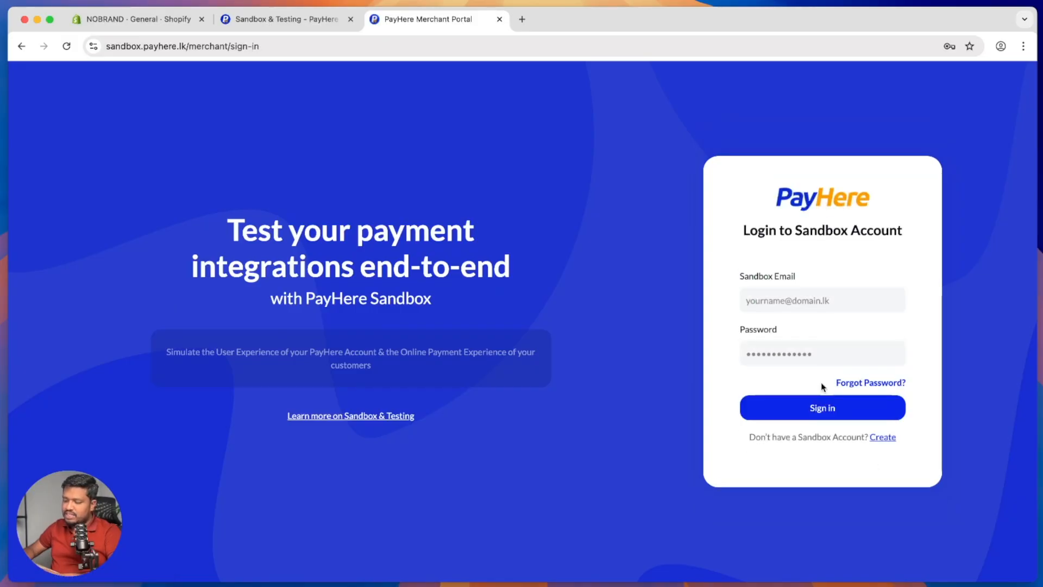
left_click(795, 405)
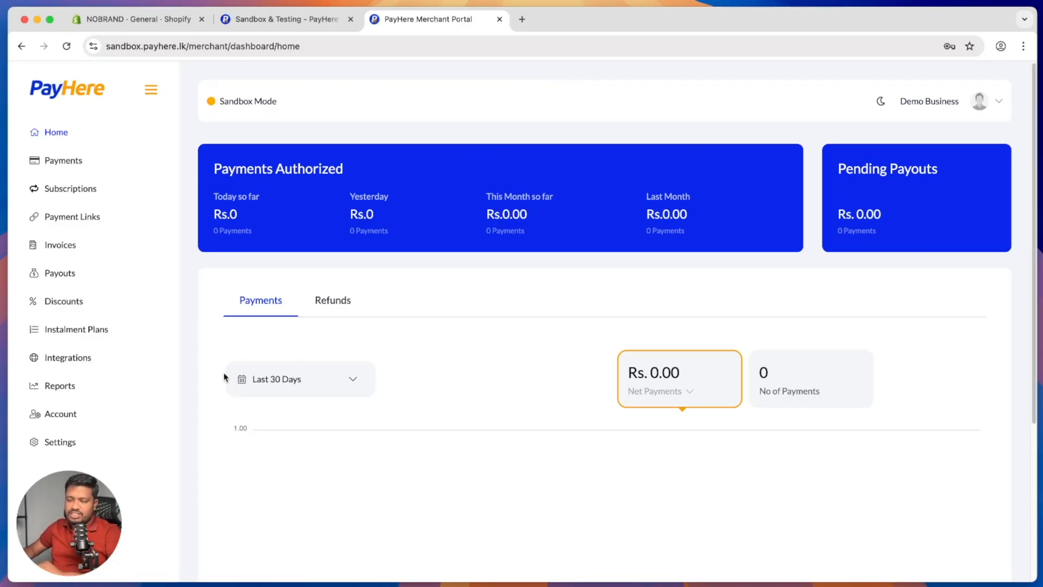
Step: Open Integrations and inspect the Add Domain/App form for a Domain, closing it unsaved
left_click(123, 357)
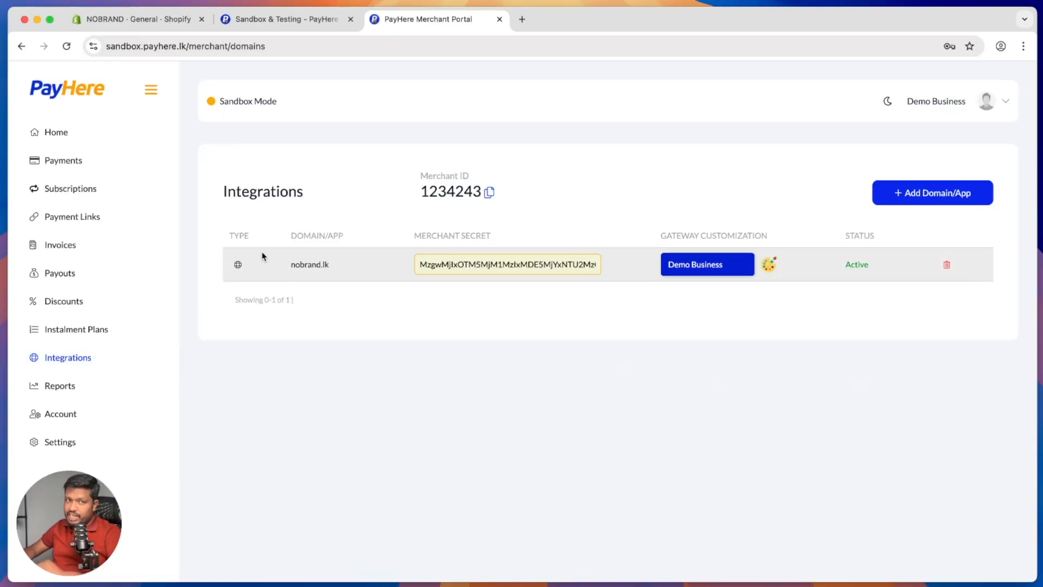
left_click(946, 200)
left_click(507, 263)
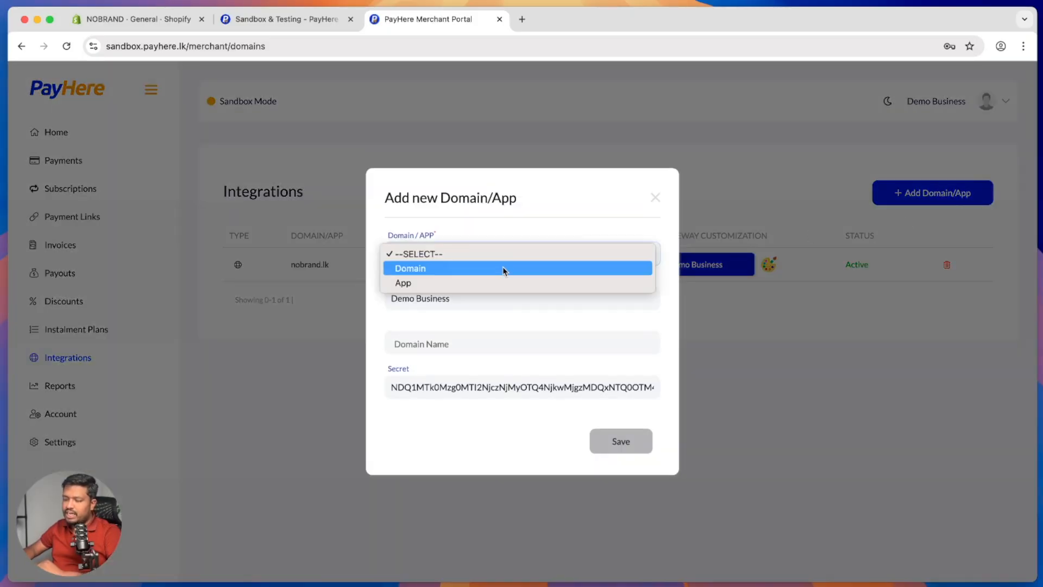
left_click(456, 304)
triple_click(425, 305)
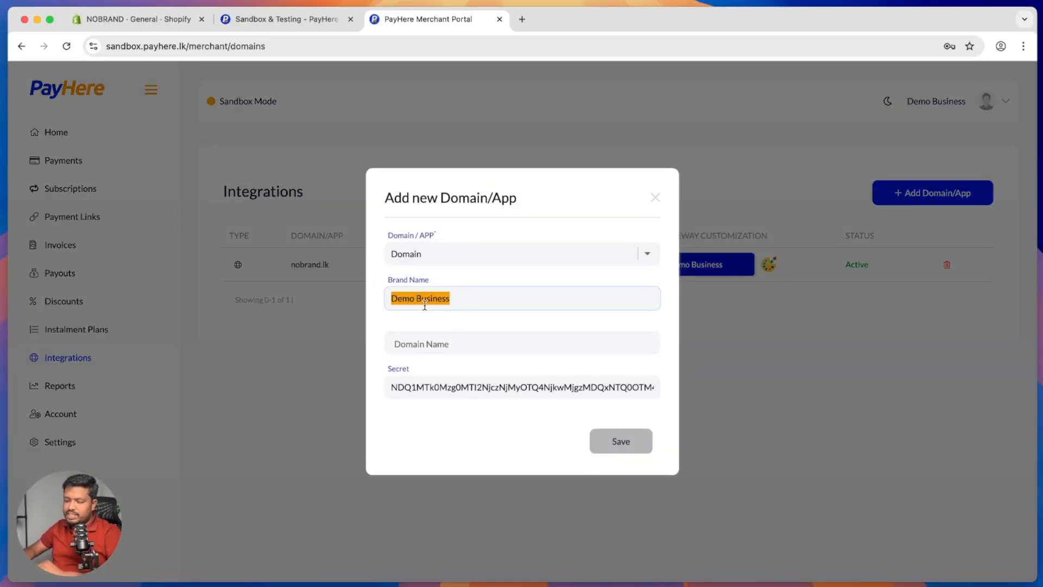
left_click(417, 337)
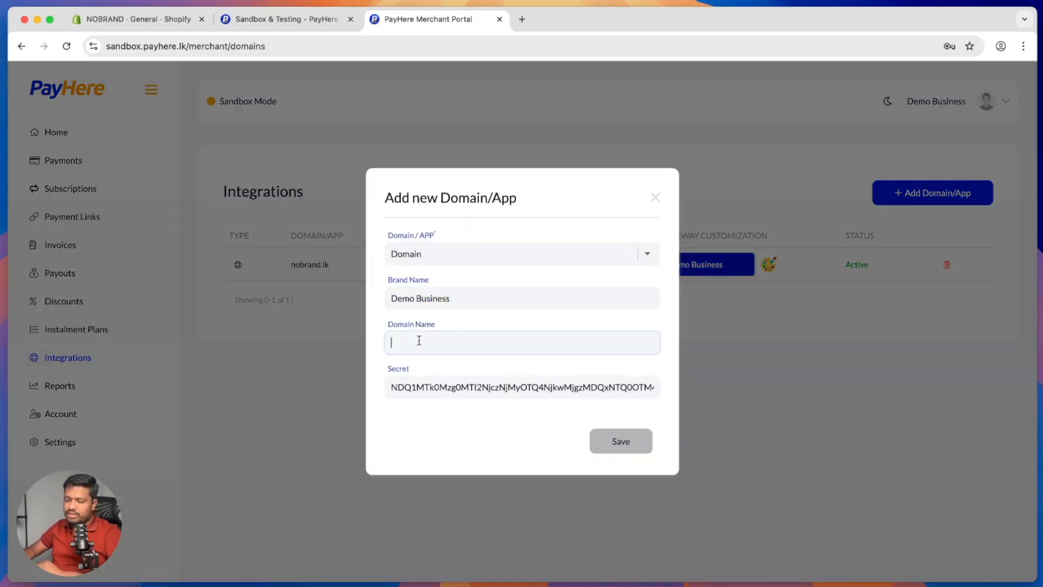
left_click(652, 205)
left_click(655, 190)
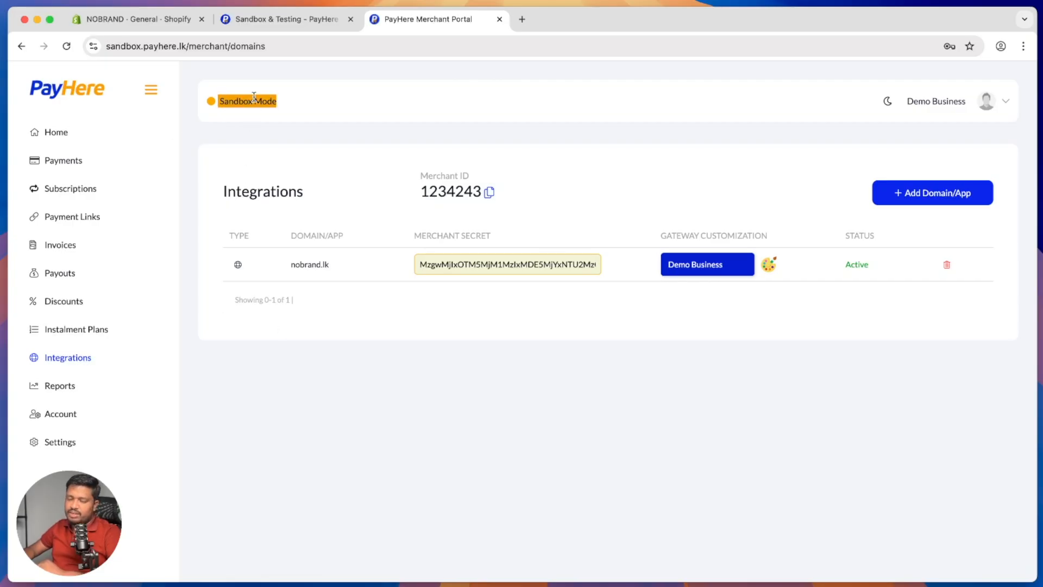
Step: Select the successful Visa test card, then search 'payhere sho' and reach PayHere's Shopify App Store listing
left_click(308, 25)
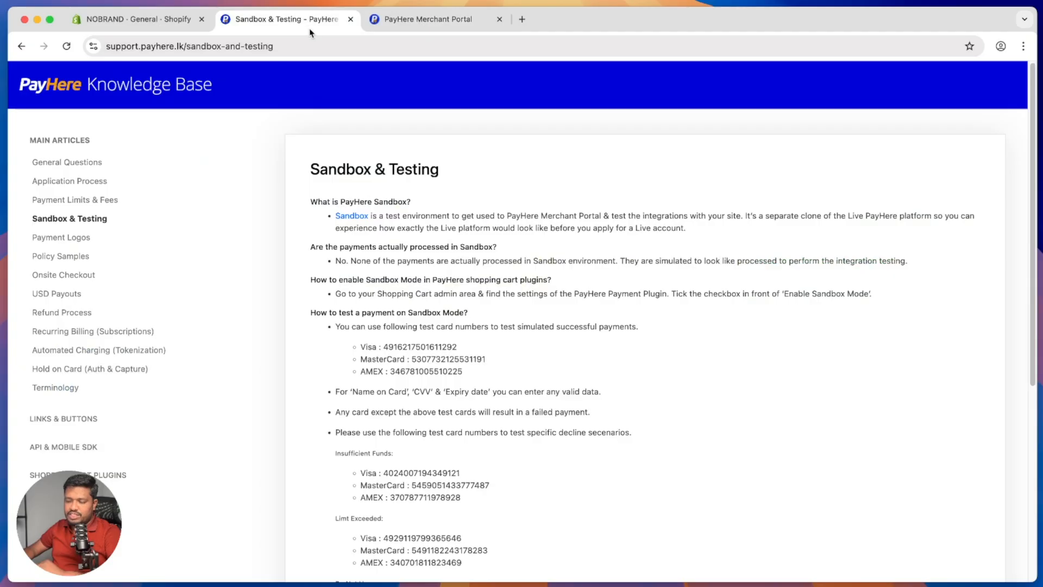
triple_click(436, 343)
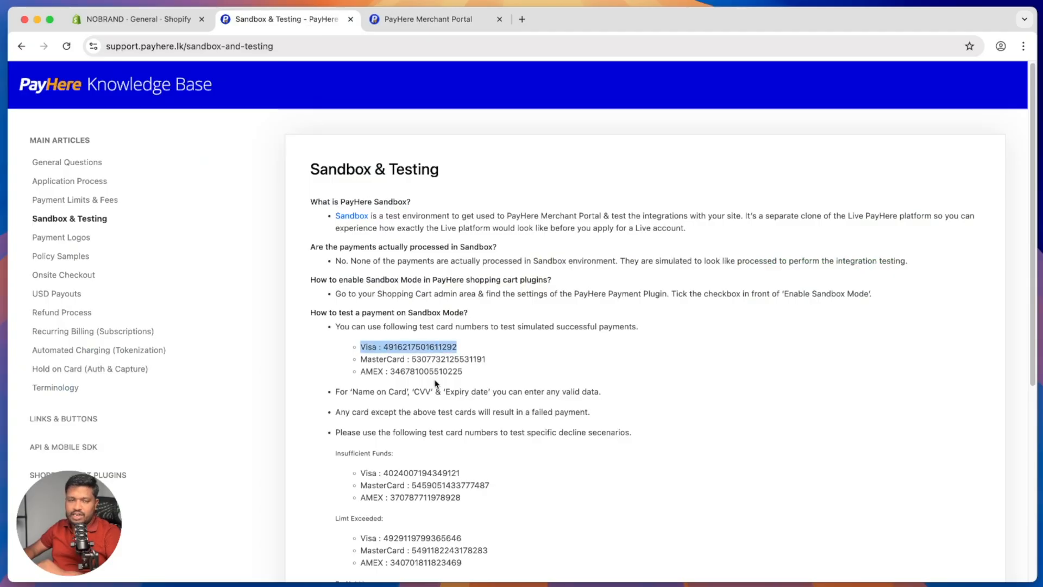
left_click(523, 20)
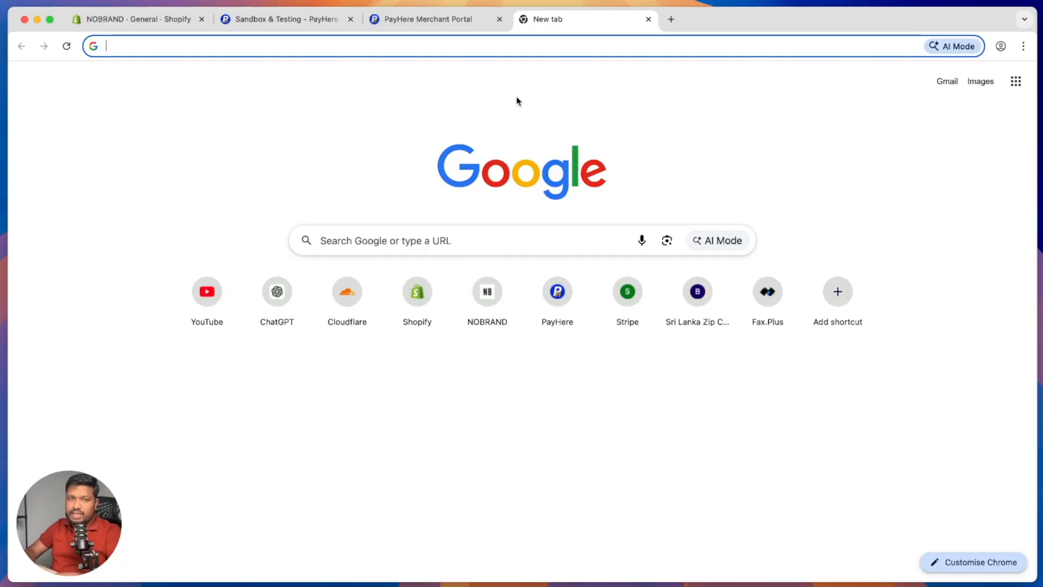
type("pa")
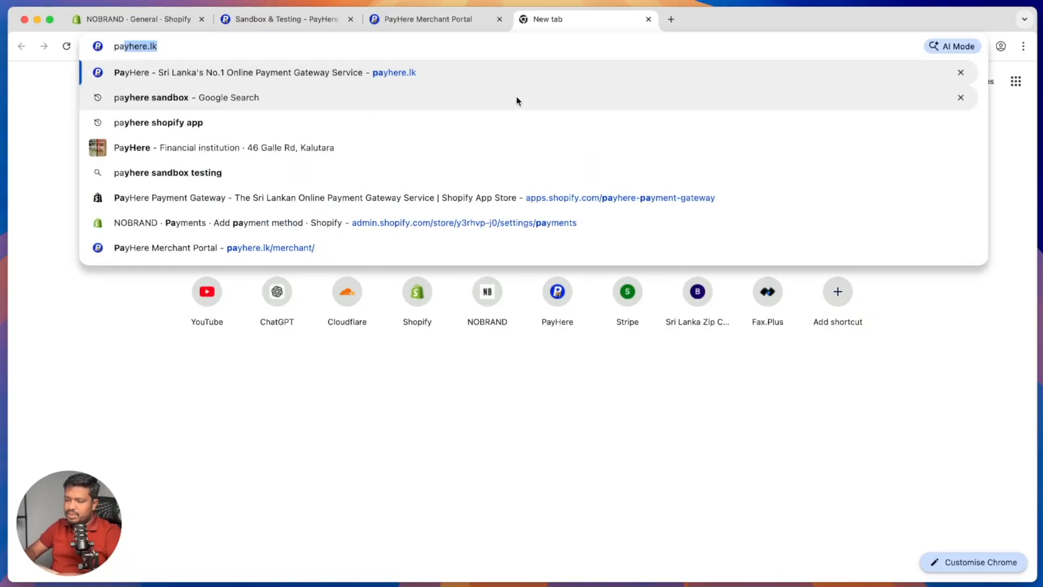
type("yhere sho")
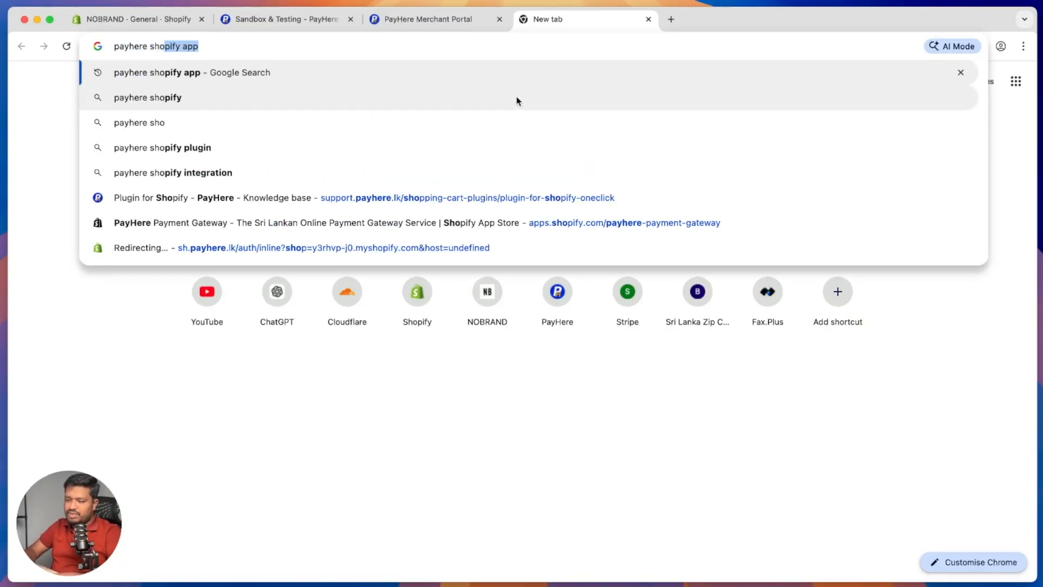
key("Return")
left_click(207, 202)
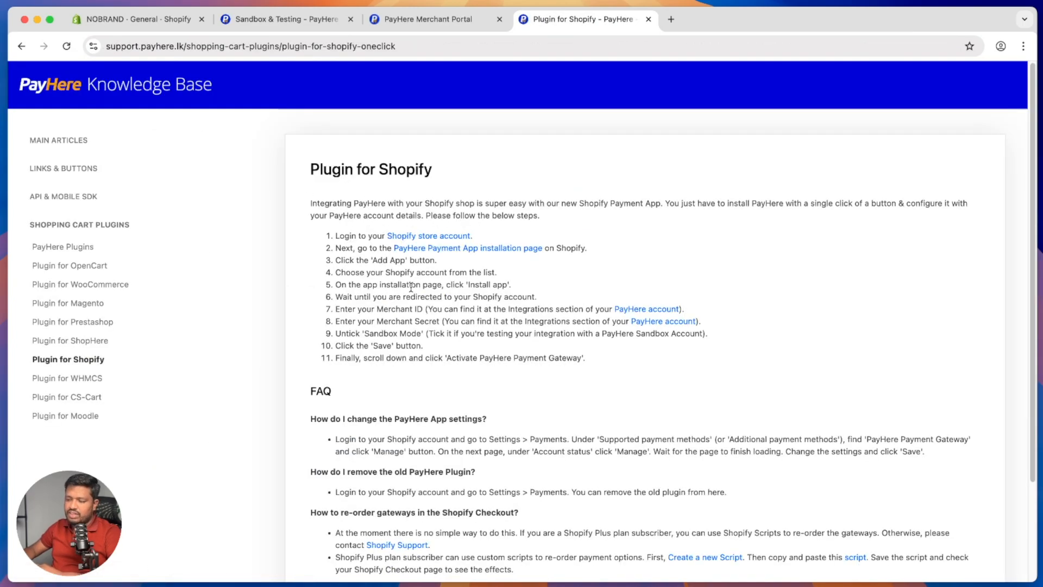
left_click(468, 249)
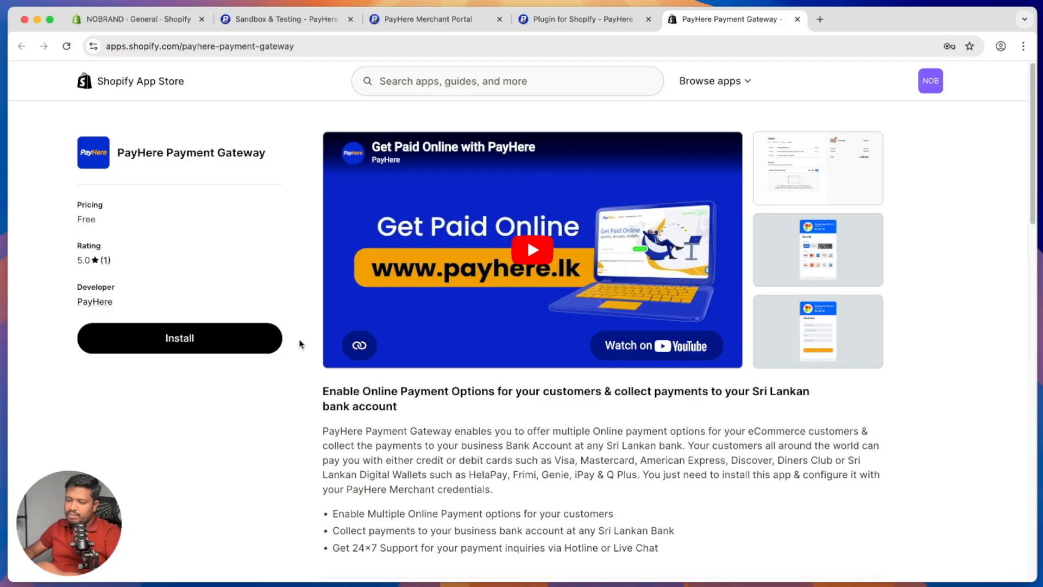
Step: Install the PayHere Payment Gateway app from its Shopify App Store page
left_click(150, 339)
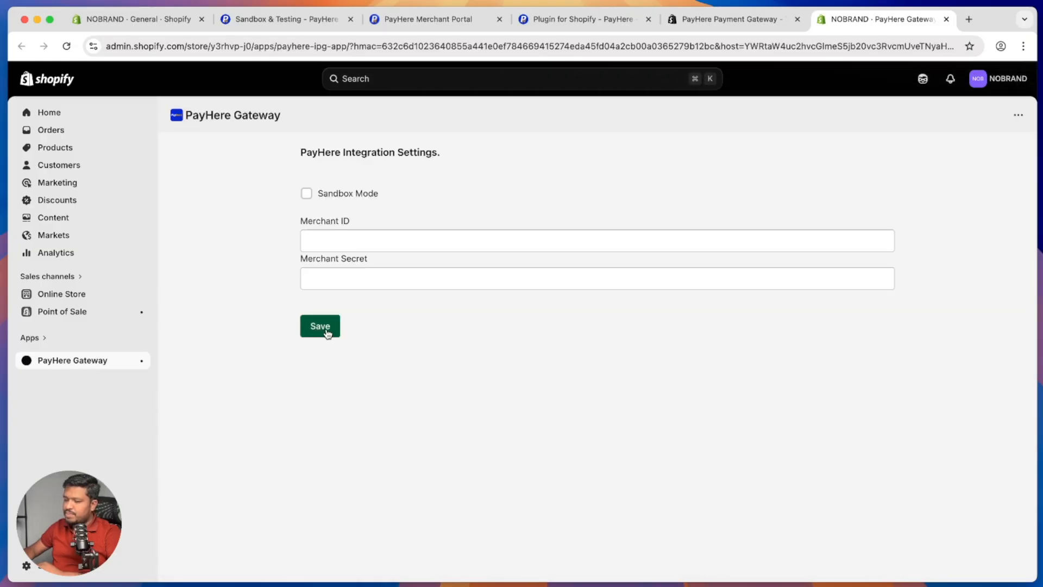
Step: Enable sandbox mode and paste the merchant ID copied from the PayHere Integrations page
left_click(358, 195)
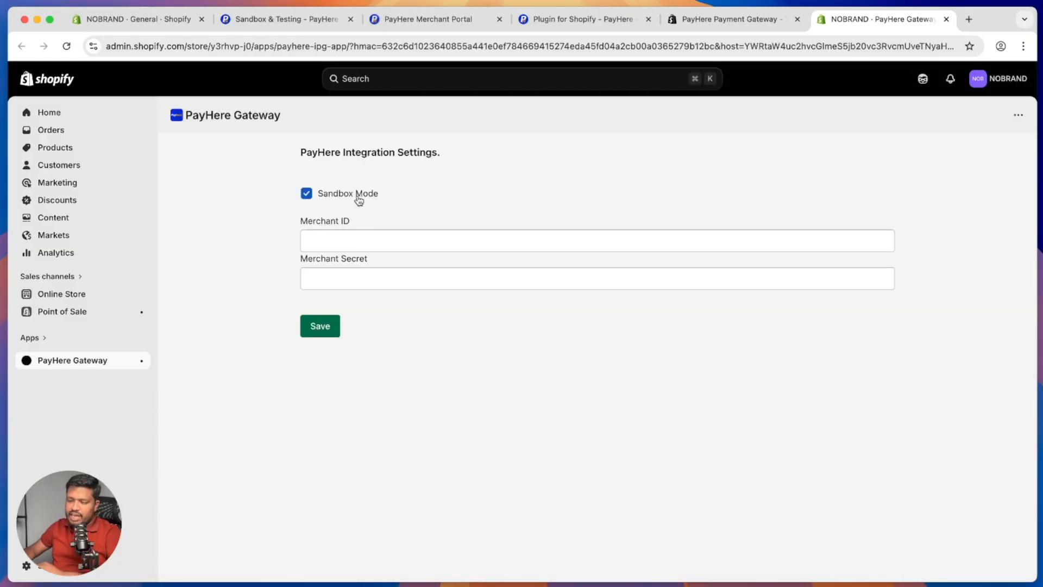
left_click(371, 245)
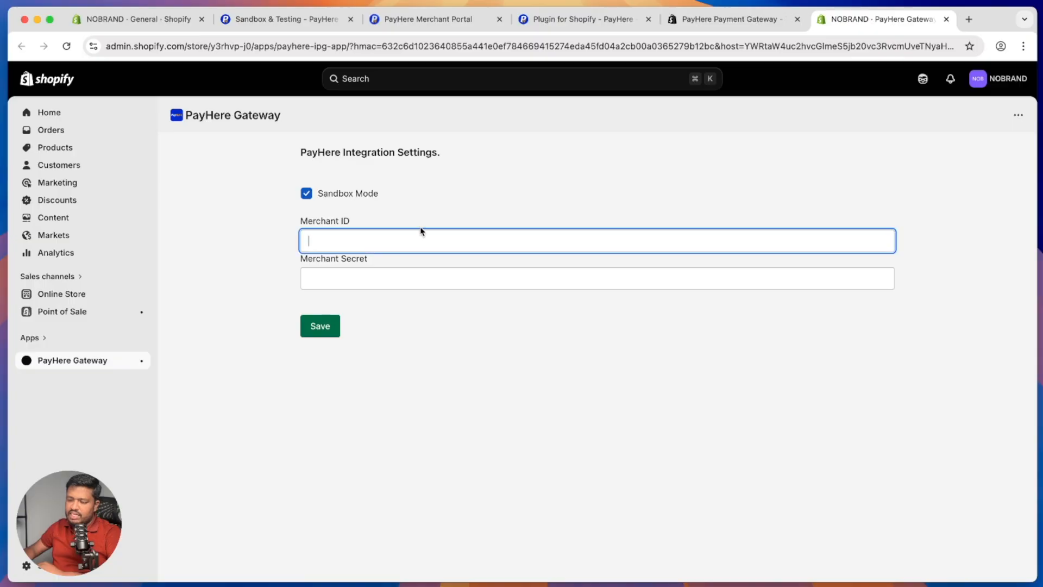
left_click(405, 278)
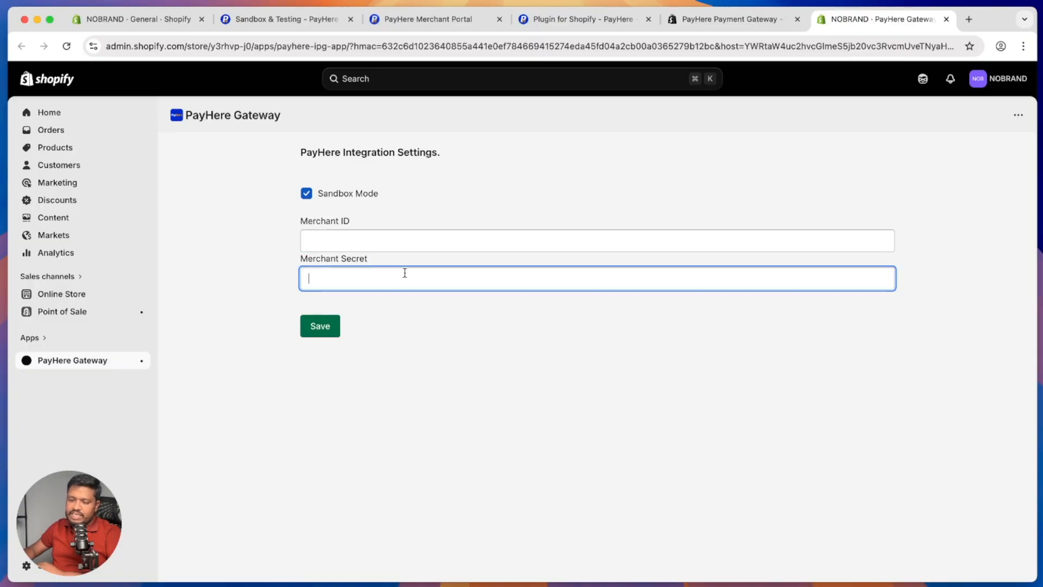
left_click(701, 17)
left_click(421, 22)
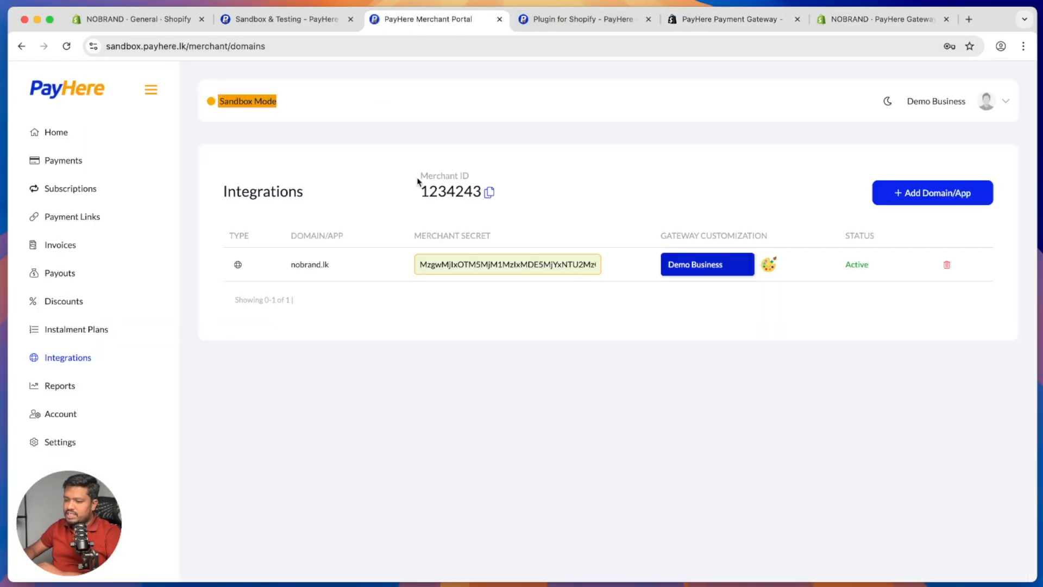
left_click(489, 193)
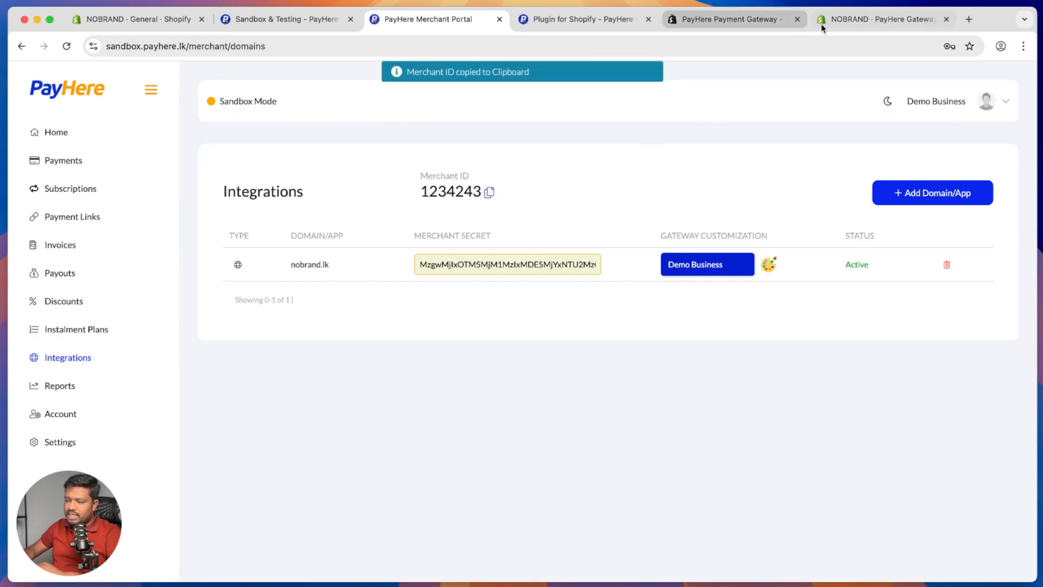
left_click(845, 20)
left_click(465, 239)
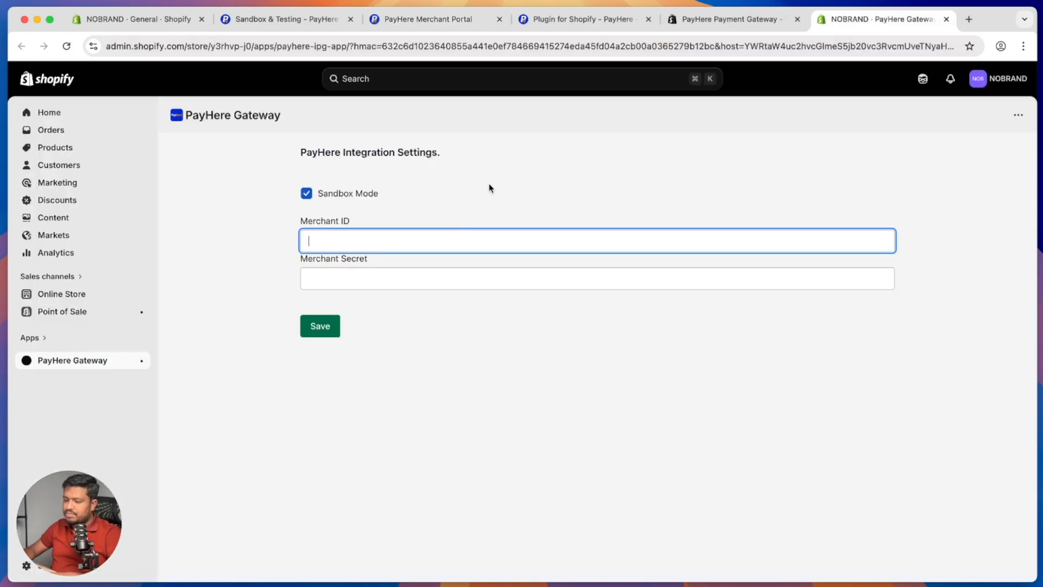
key("super+v")
Step: Paste the PayHere merchant secret into the gateway settings and save them
left_click(443, 20)
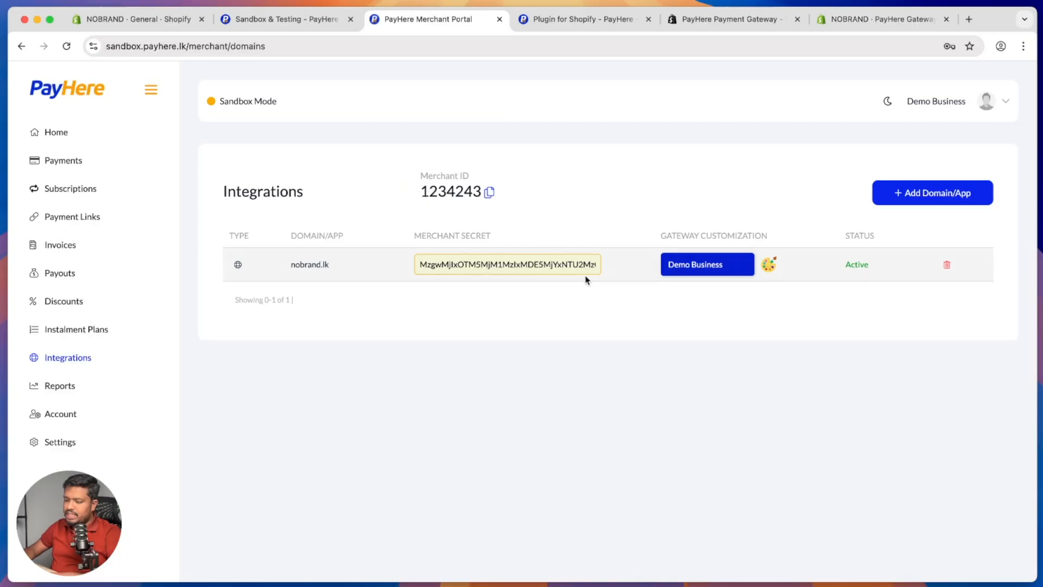
left_click(621, 265)
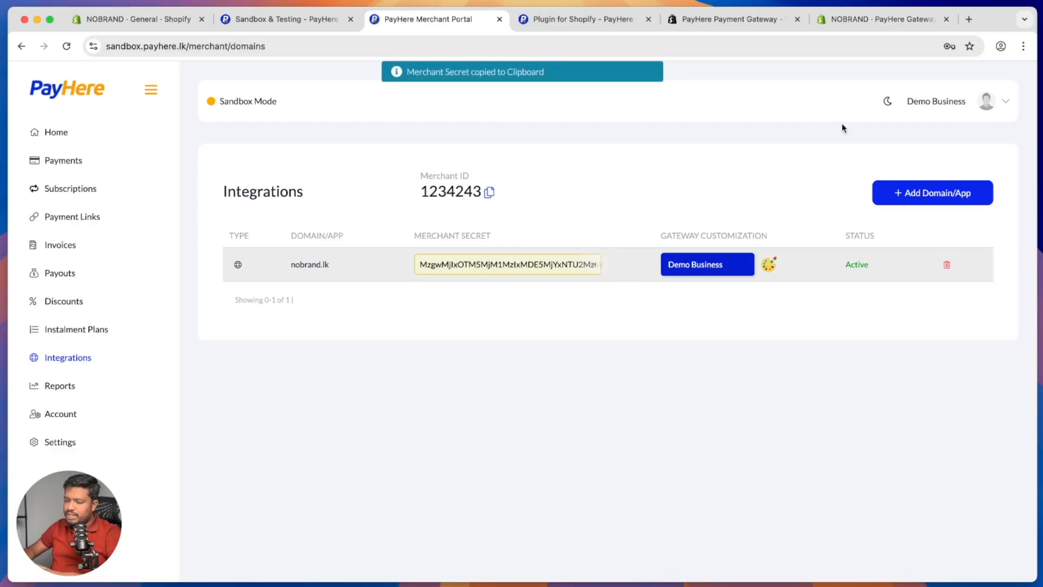
left_click(880, 20)
left_click(409, 281)
key("super+v")
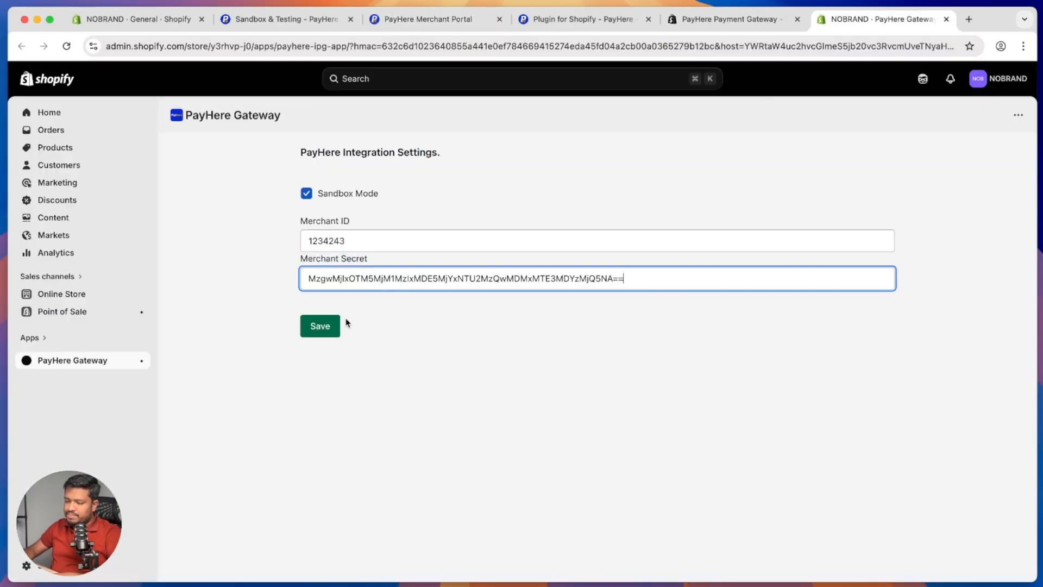
left_click(319, 327)
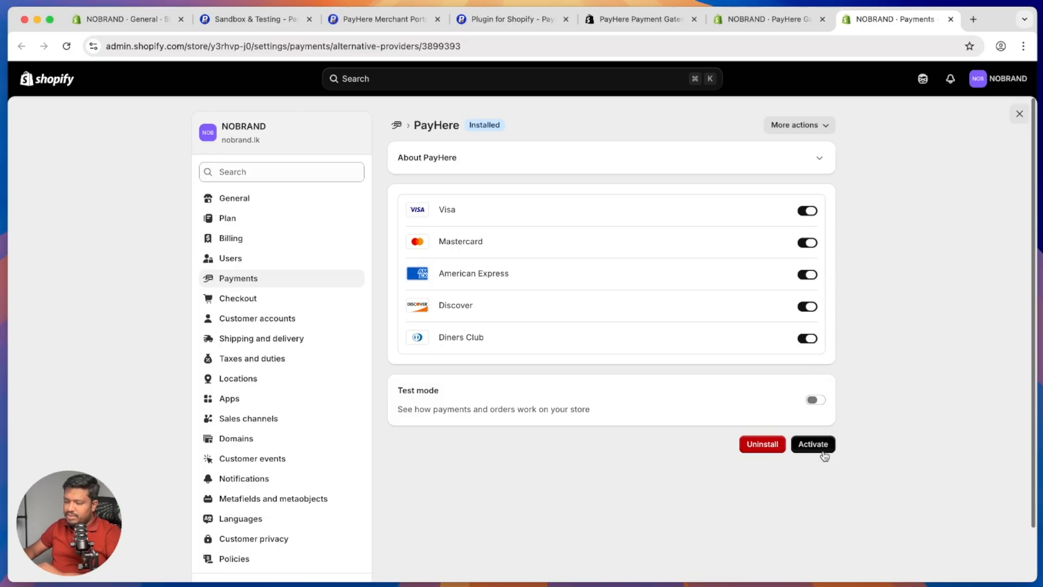
Step: Activate PayHere in test mode, review the Payments settings, and return to the admin home
left_click(813, 401)
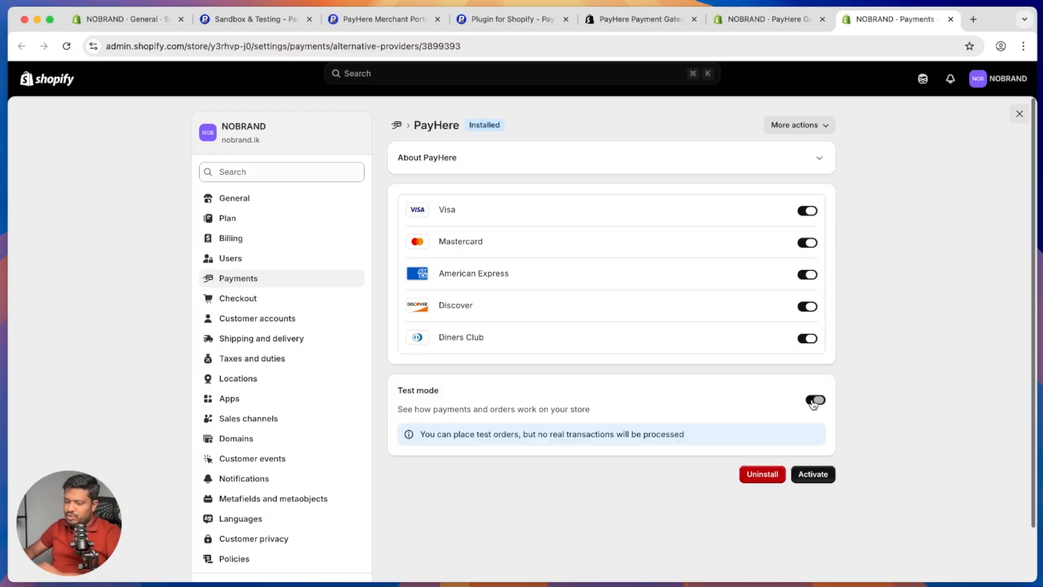
left_click(826, 476)
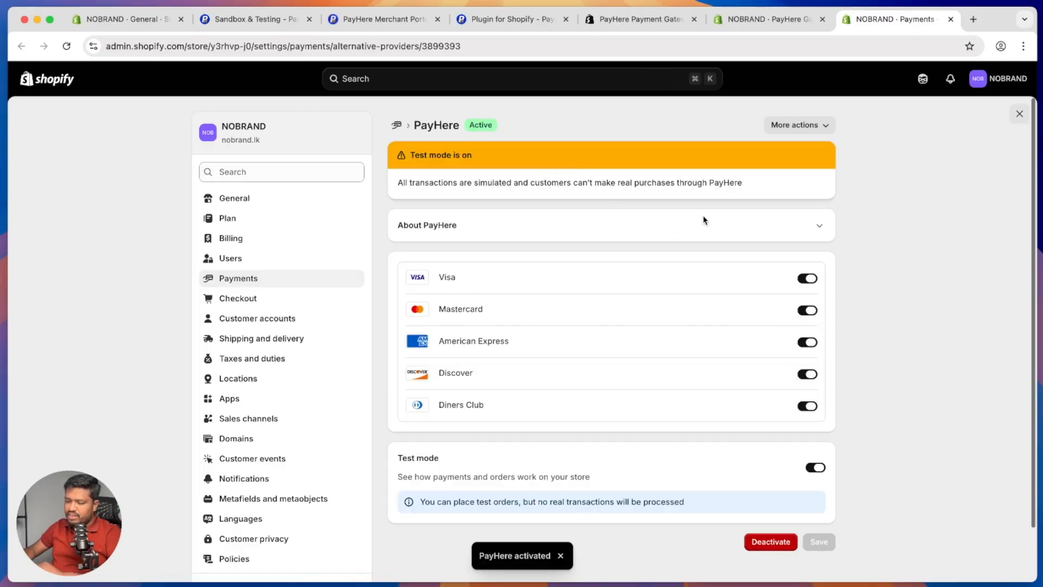
left_click(284, 280)
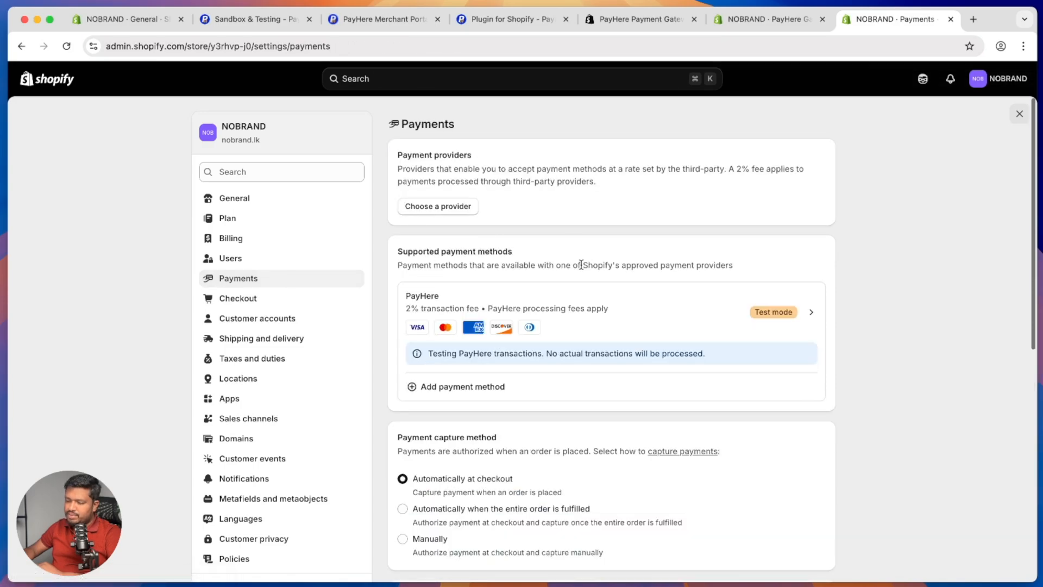
scroll(504, 304, "down", 1)
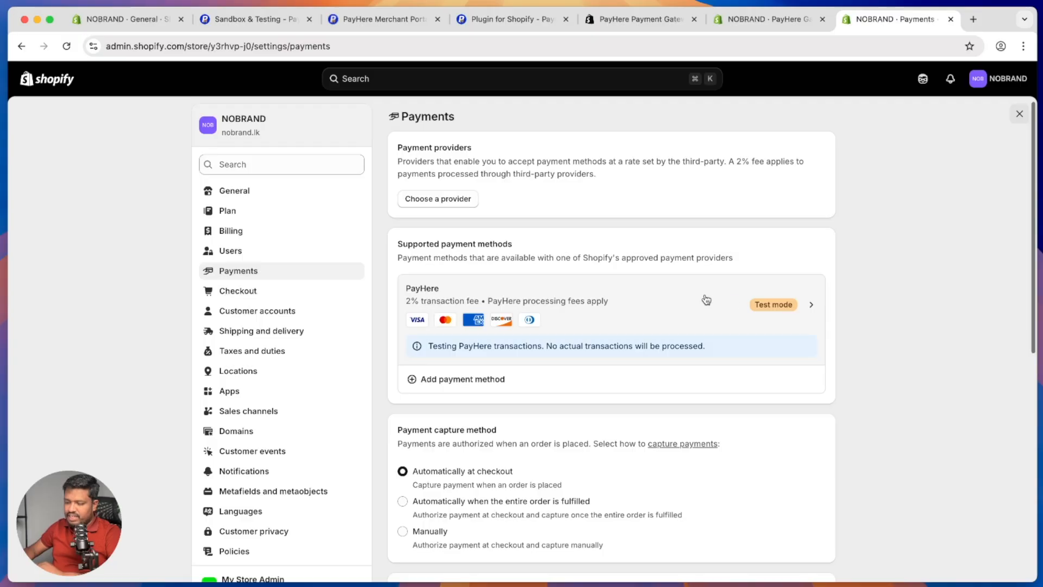
scroll(706, 299, "up", 1)
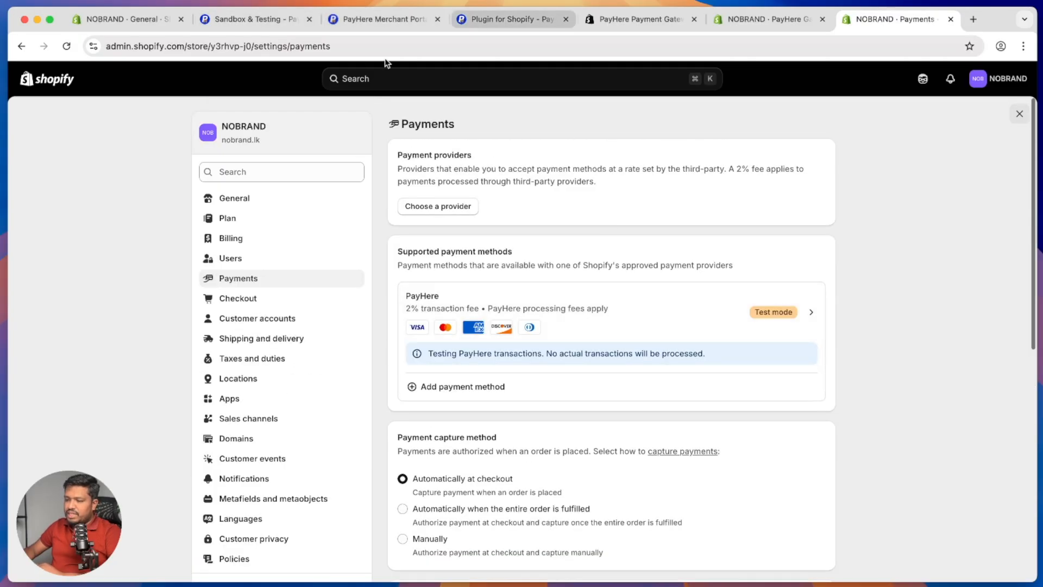
left_click(1021, 115)
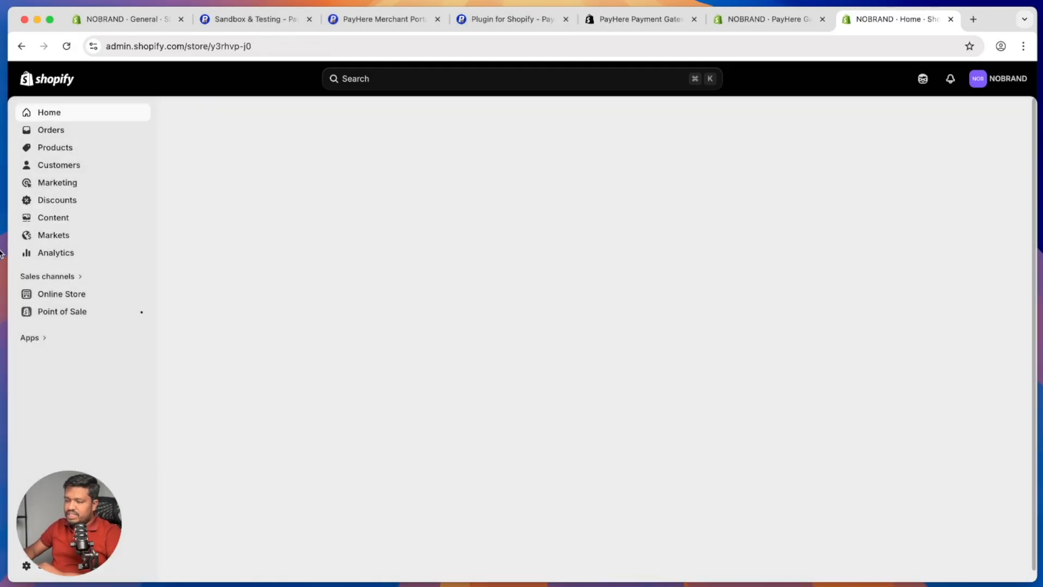
Step: Preview the store checkout showing the PayHere card option, then return to the PayHere portal tab
left_click(142, 295)
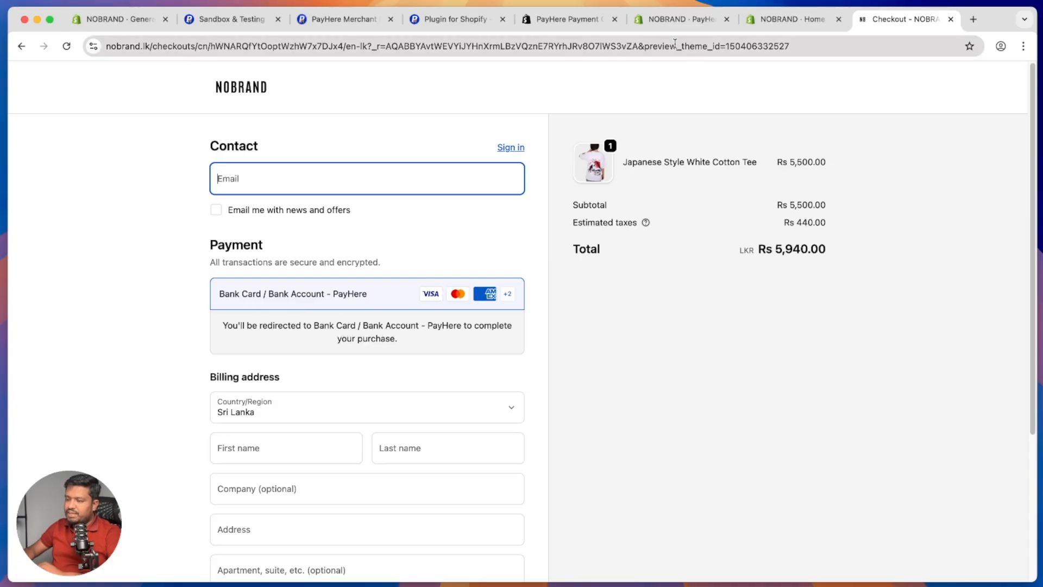
left_click(241, 21)
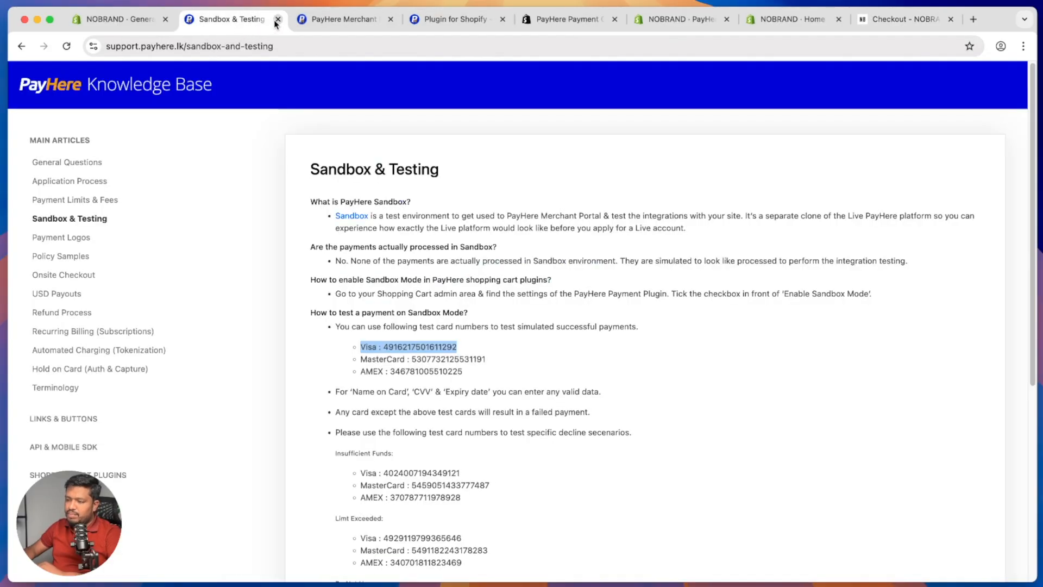
left_click(319, 20)
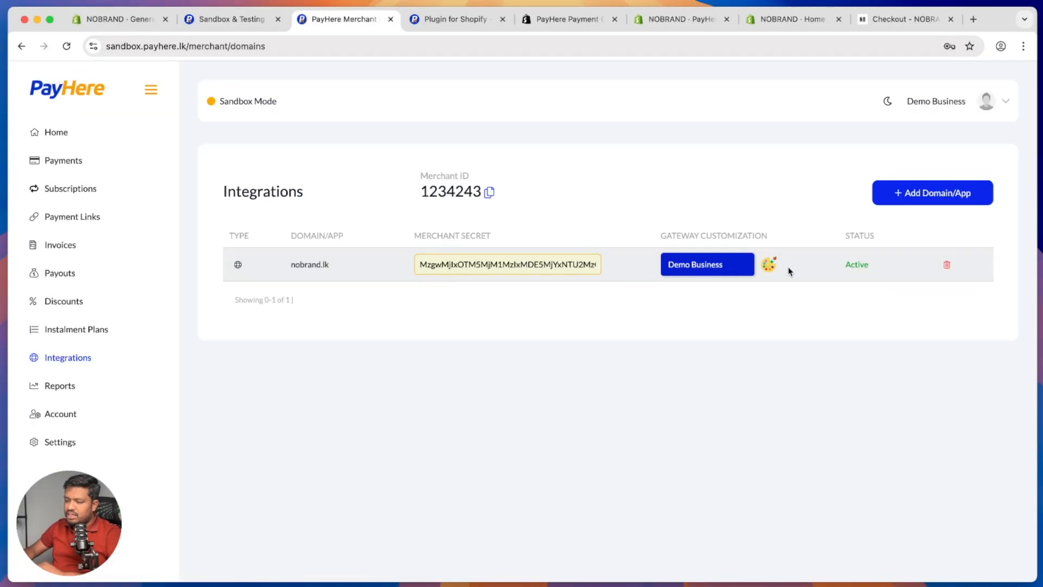
Step: For nobrand.lk, remove HelaPay, Genie, ComBank Q+, iPay, FriMi, Vishwa, eZcash and mCash, then save
left_click(770, 266)
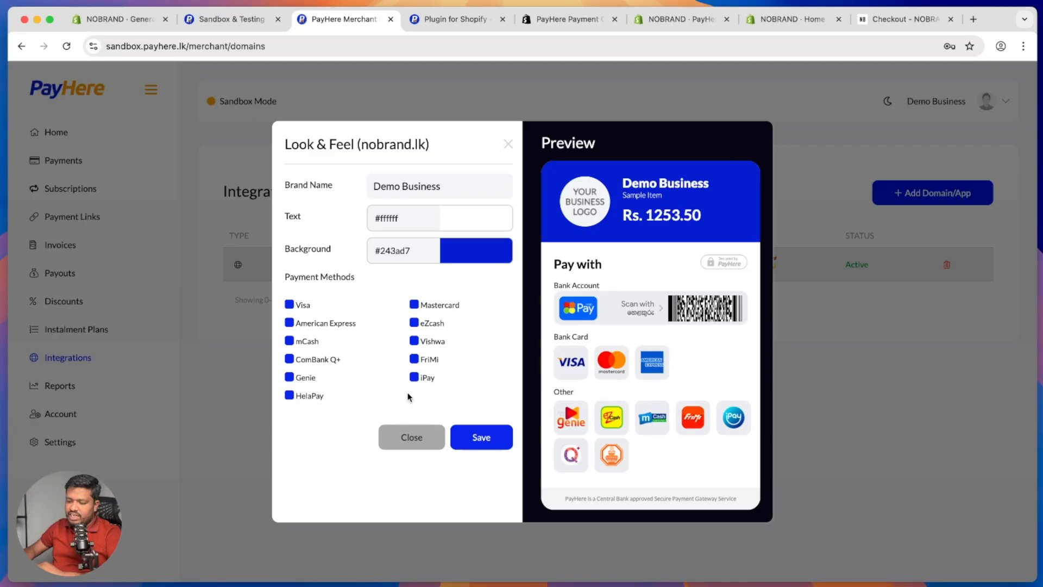
left_click(308, 394)
left_click(301, 396)
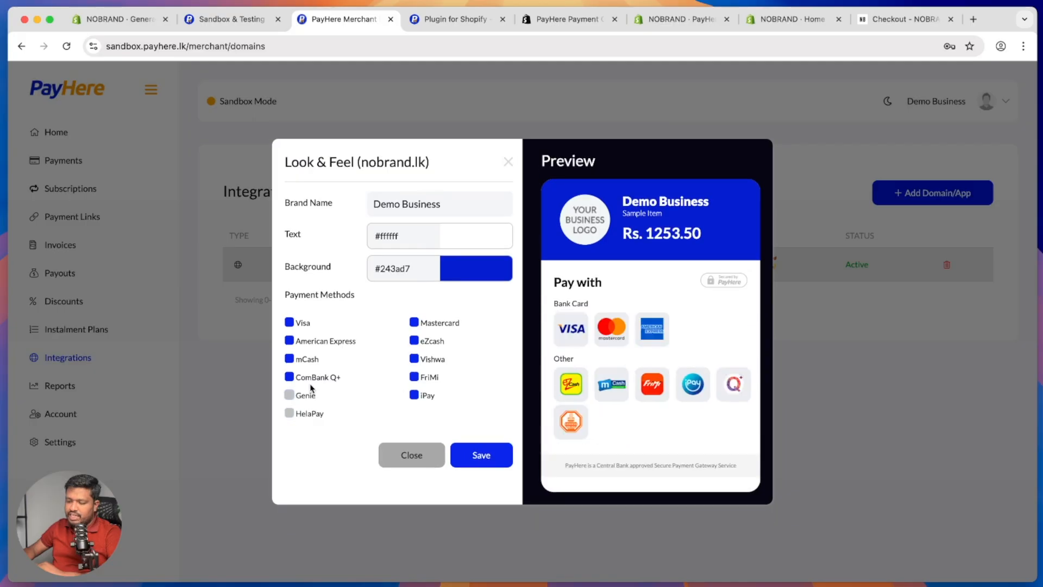
left_click(318, 379)
left_click(417, 390)
left_click(416, 377)
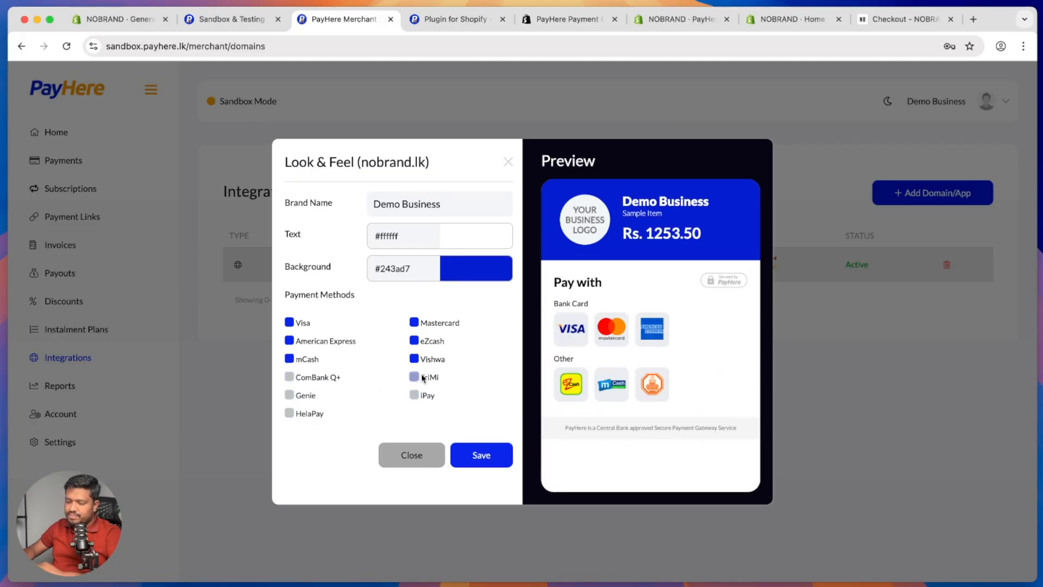
left_click(426, 360)
left_click(429, 342)
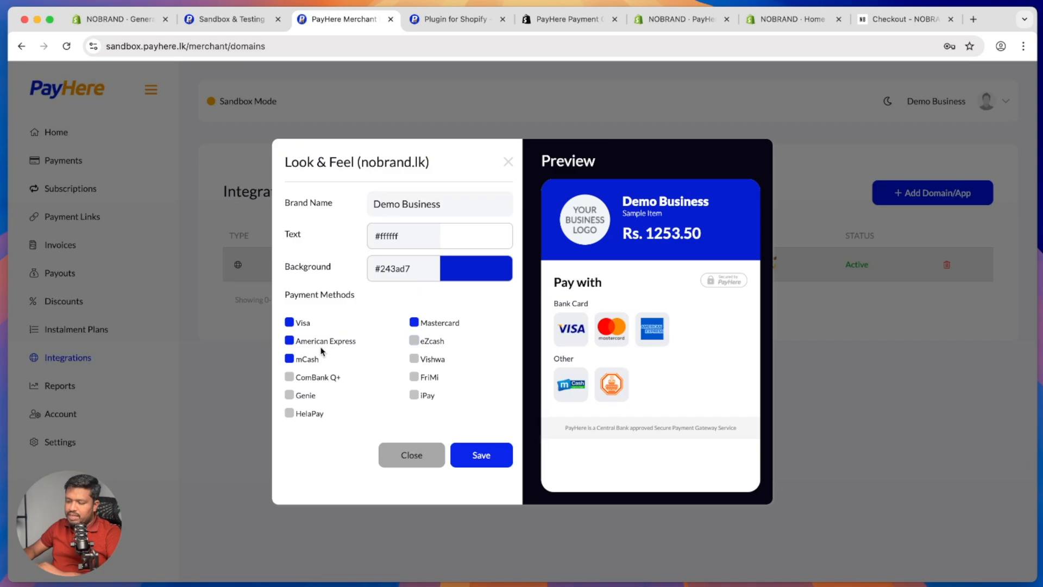
left_click(303, 360)
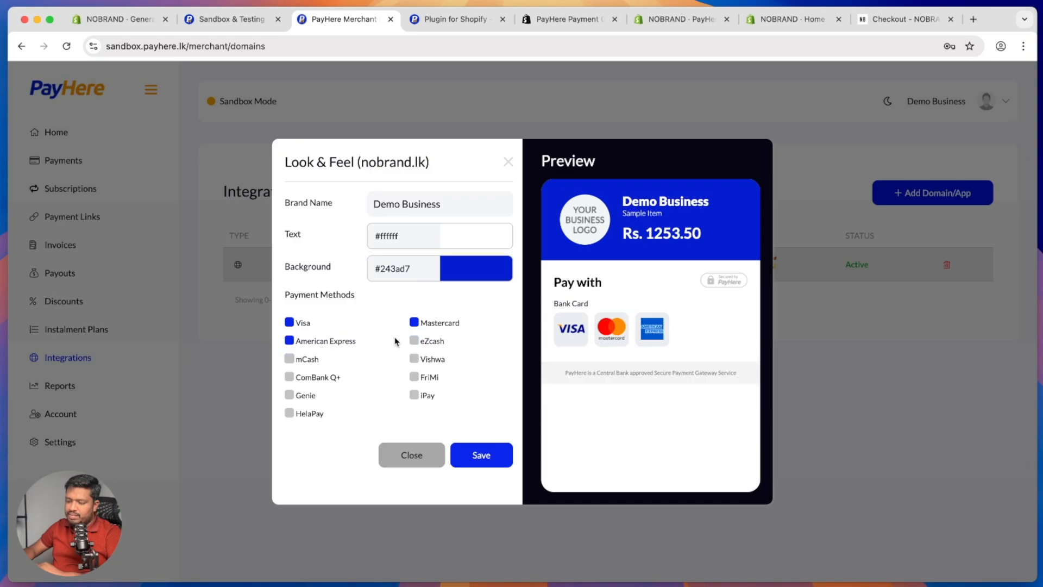
left_click(481, 456)
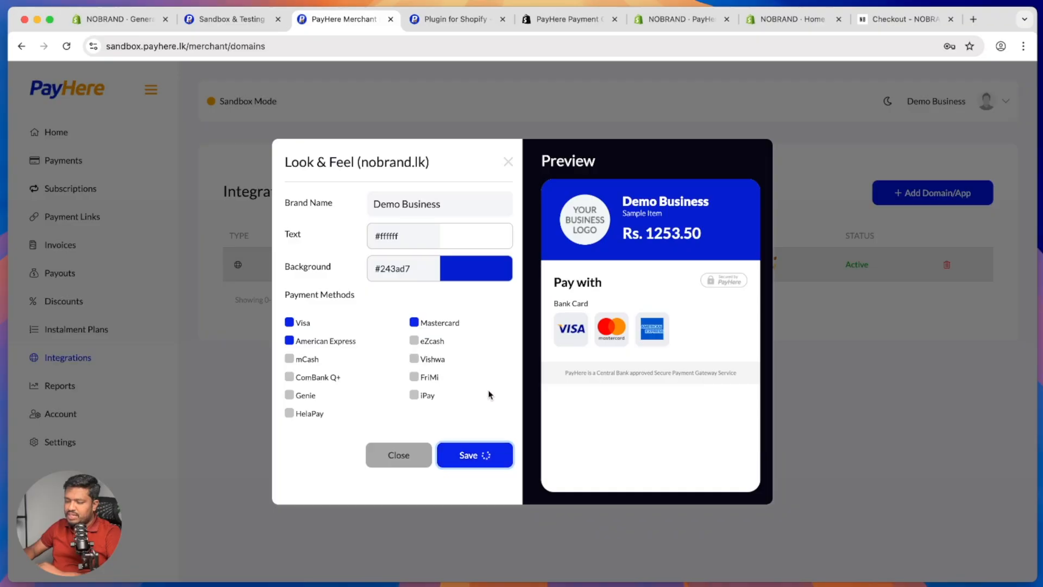
key("super+9")
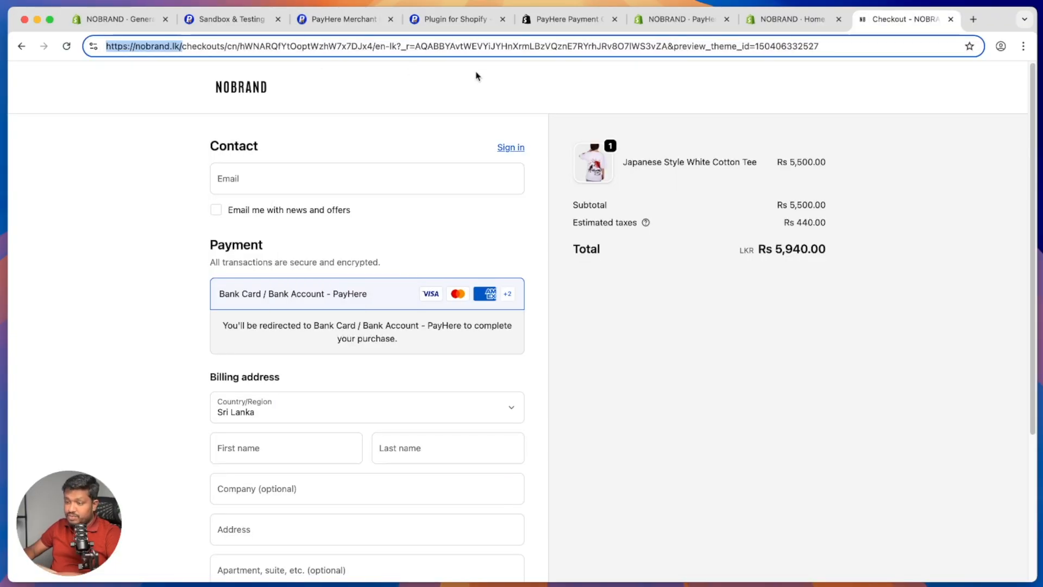
Step: In a private window, buy the Japanese Style White Cotton Tee and submit checkout to reach PayHere's Rs. 5,940.00 page
left_click(1022, 47)
left_click(1005, 108)
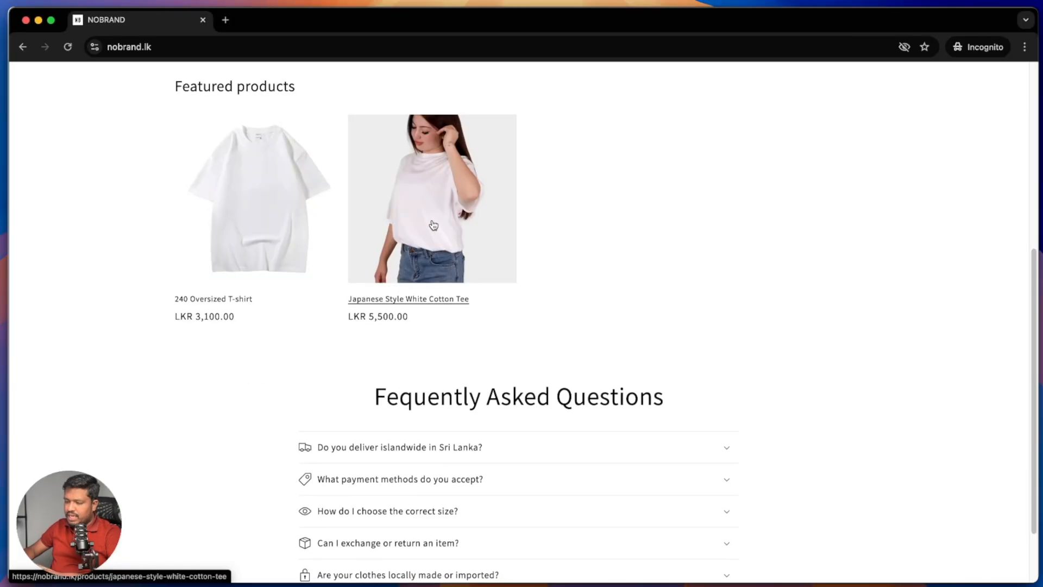
left_click(448, 204)
scroll(666, 245, "down", 5)
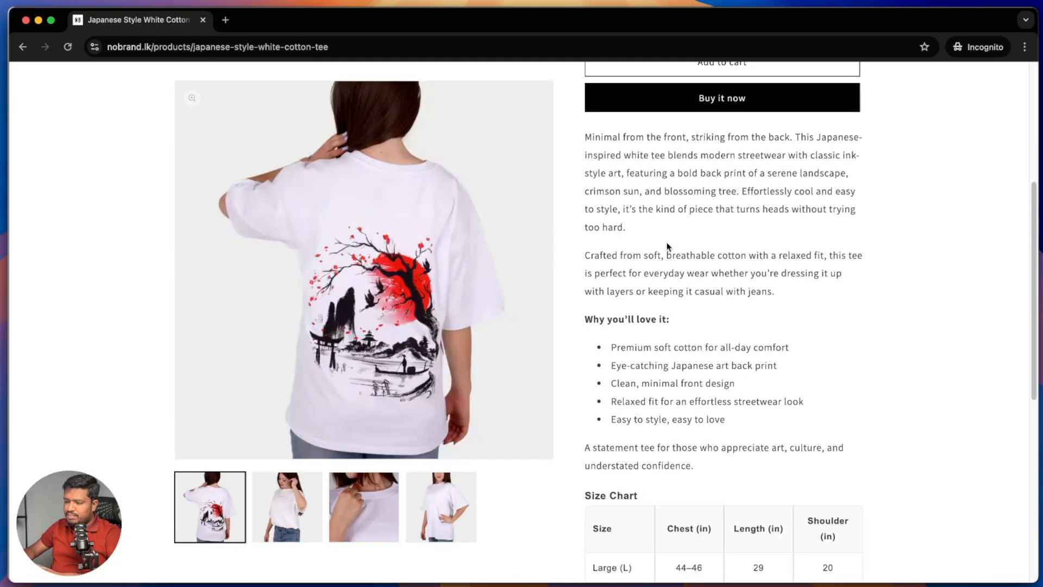
left_click(722, 98)
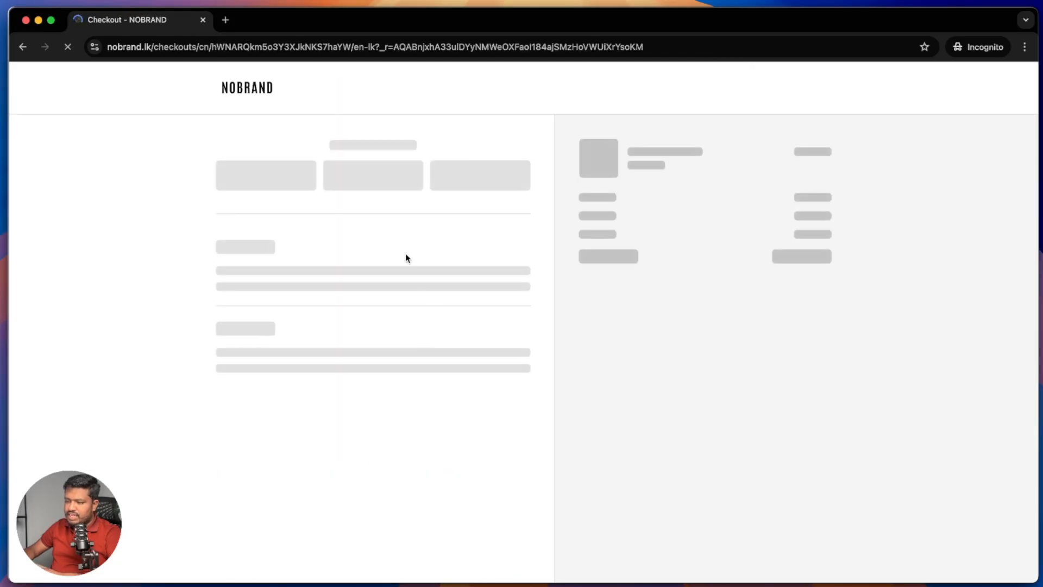
left_click(281, 175)
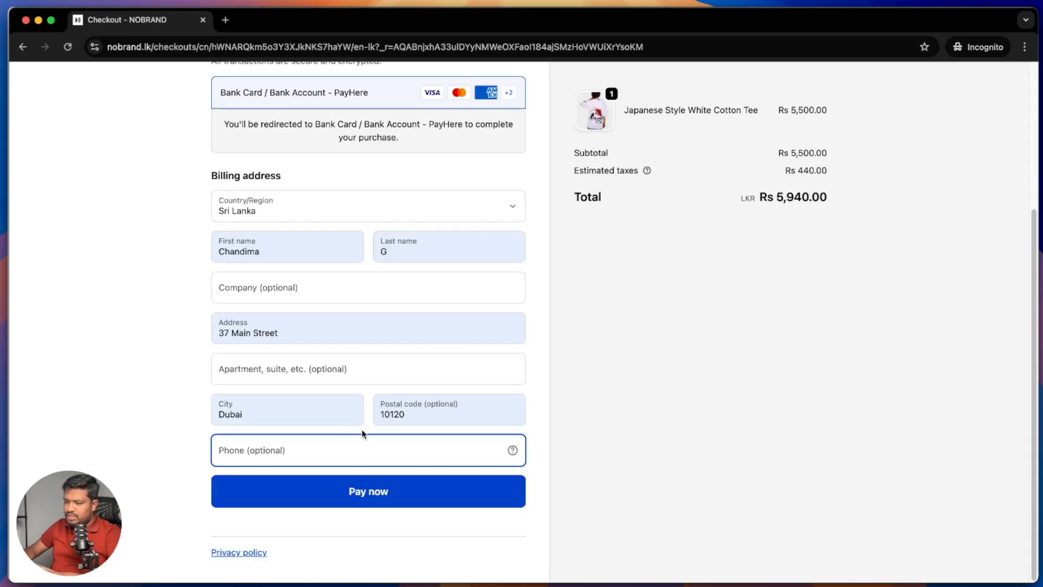
left_click(350, 491)
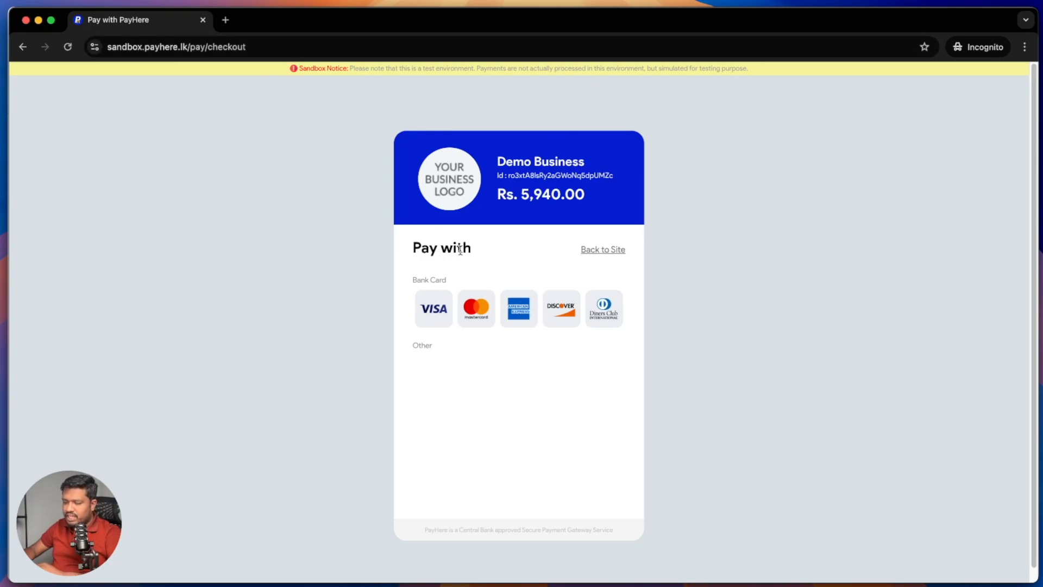
Step: Choose Visa card payment and copy the Visa test number from PayHere's Sandbox & Testing guide
left_click(417, 316)
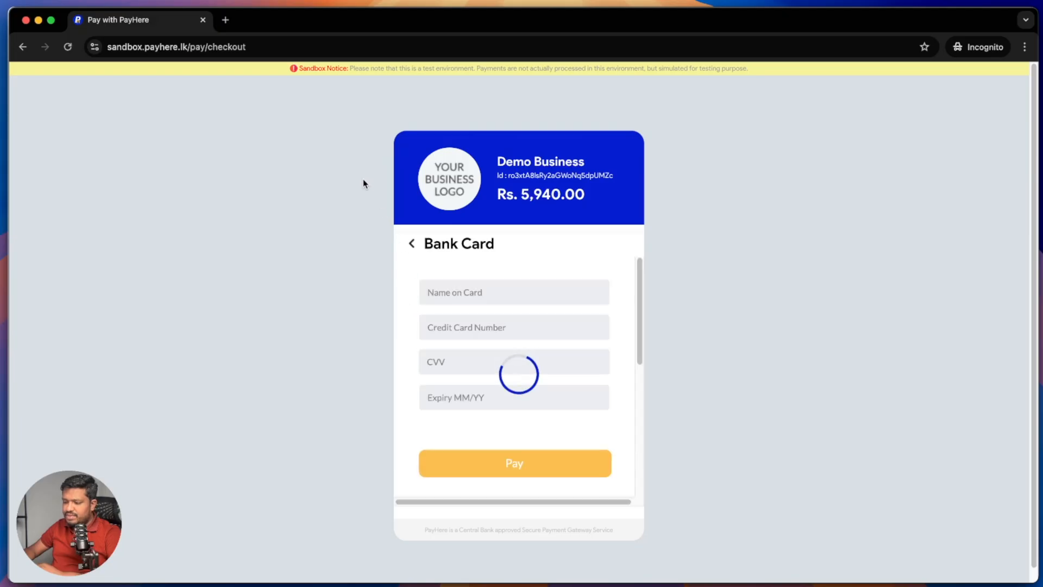
left_click(225, 20)
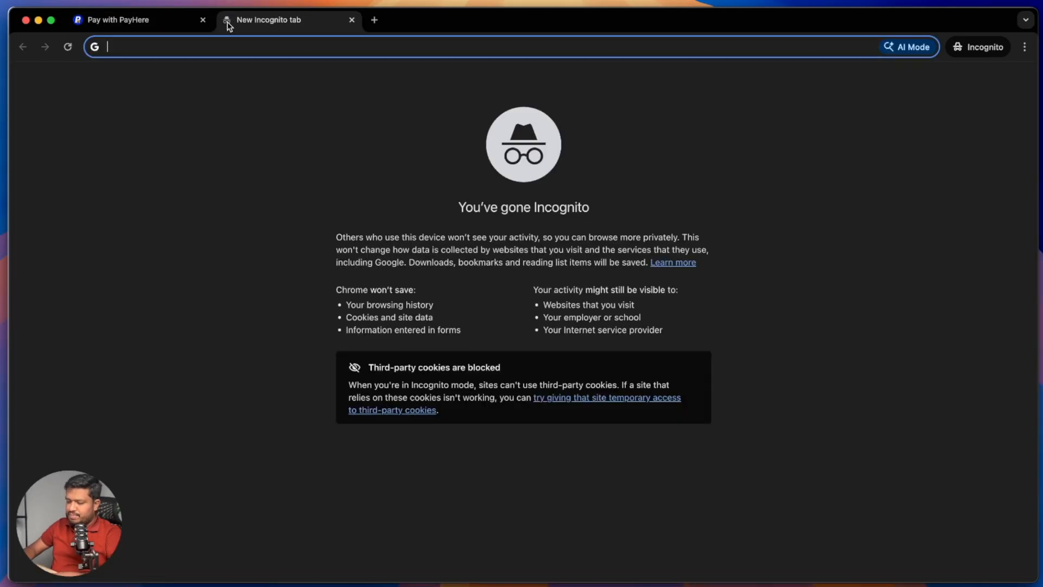
type("payhe")
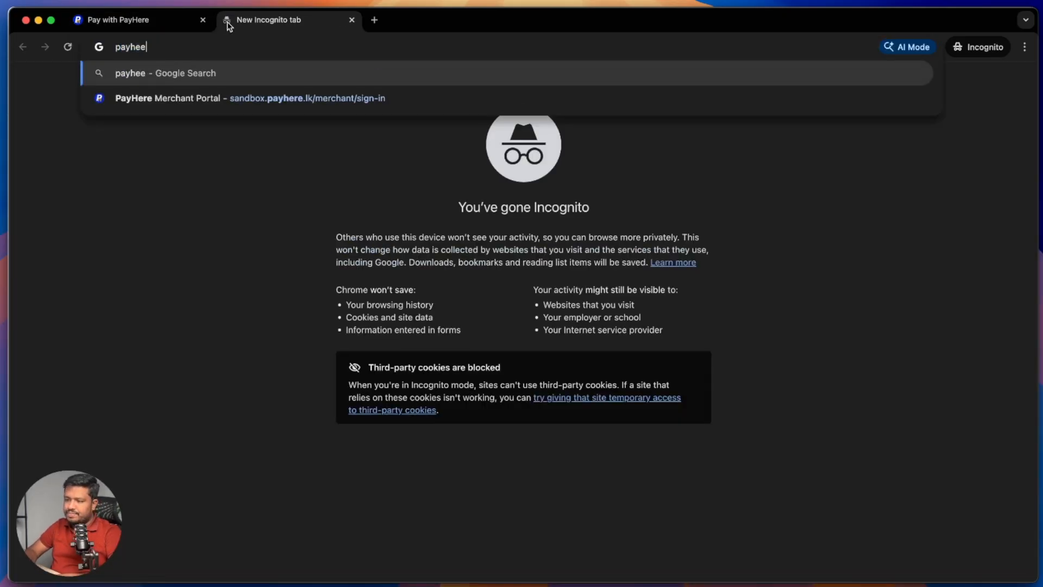
type("re testing")
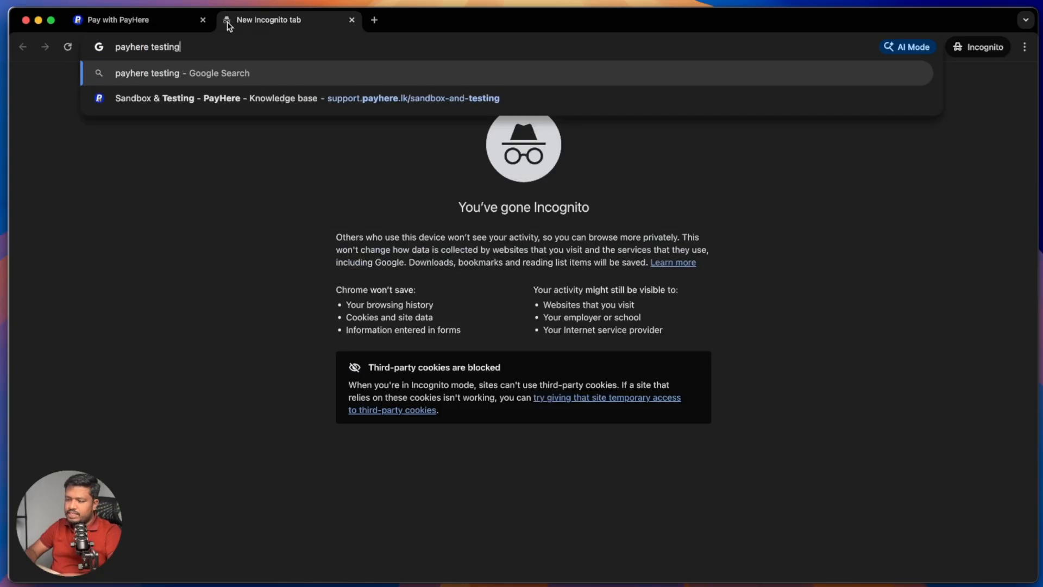
key("Down")
key("Return")
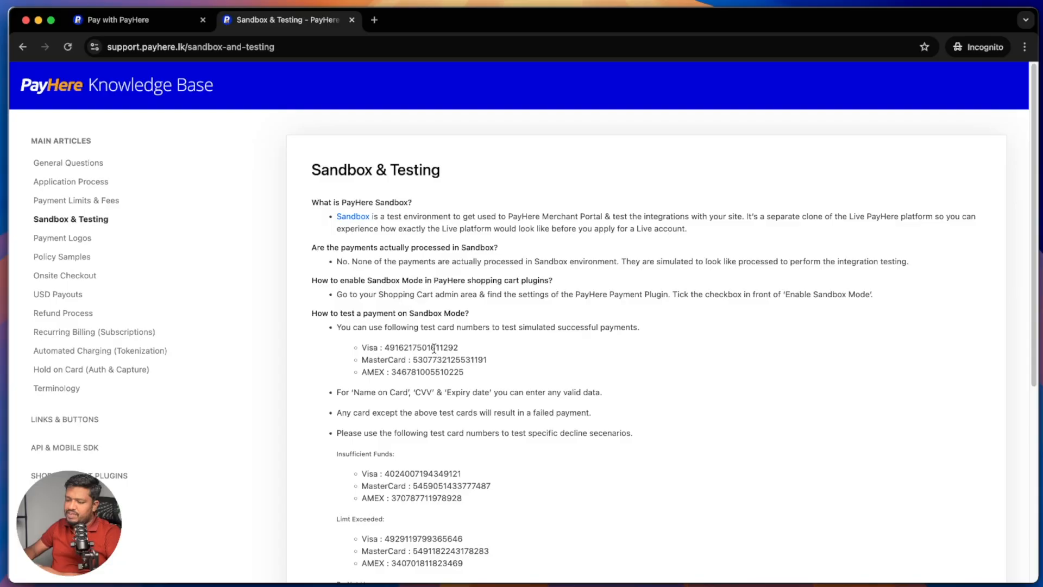
double_click(434, 347)
right_click(434, 347)
left_click(446, 376)
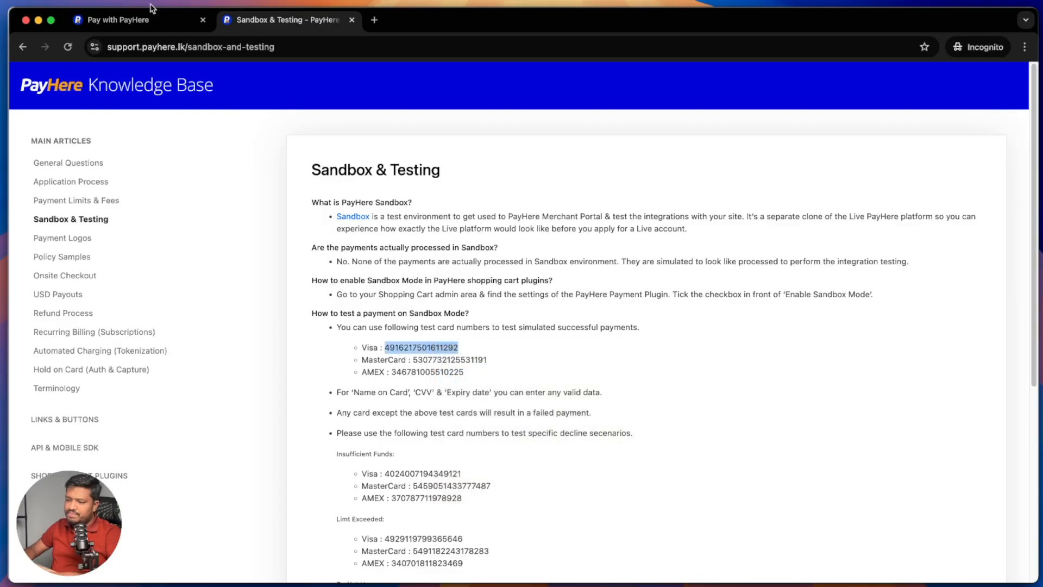
left_click(153, 17)
left_click(496, 321)
key("super+v")
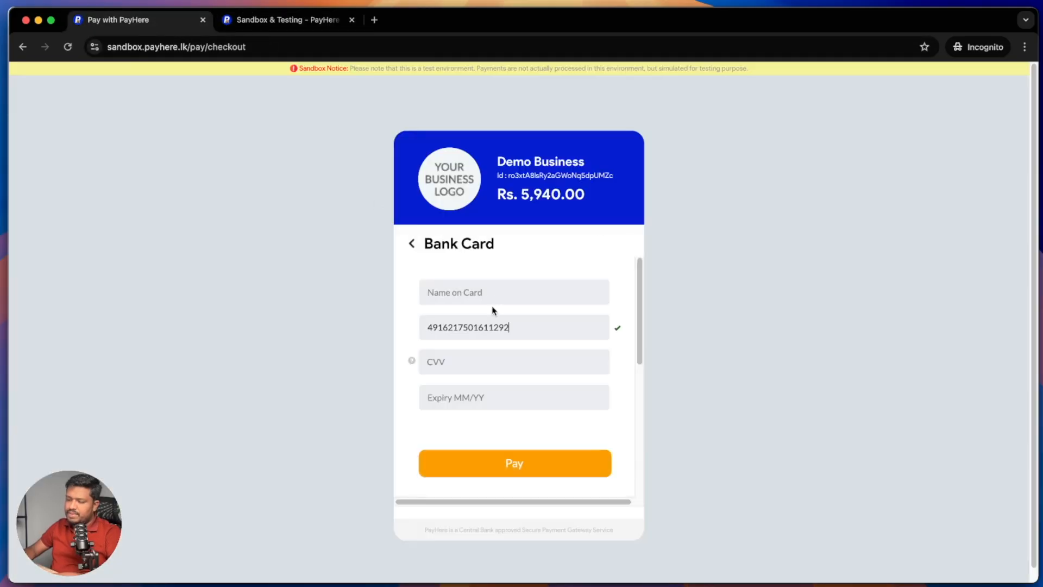
type("Chandi")
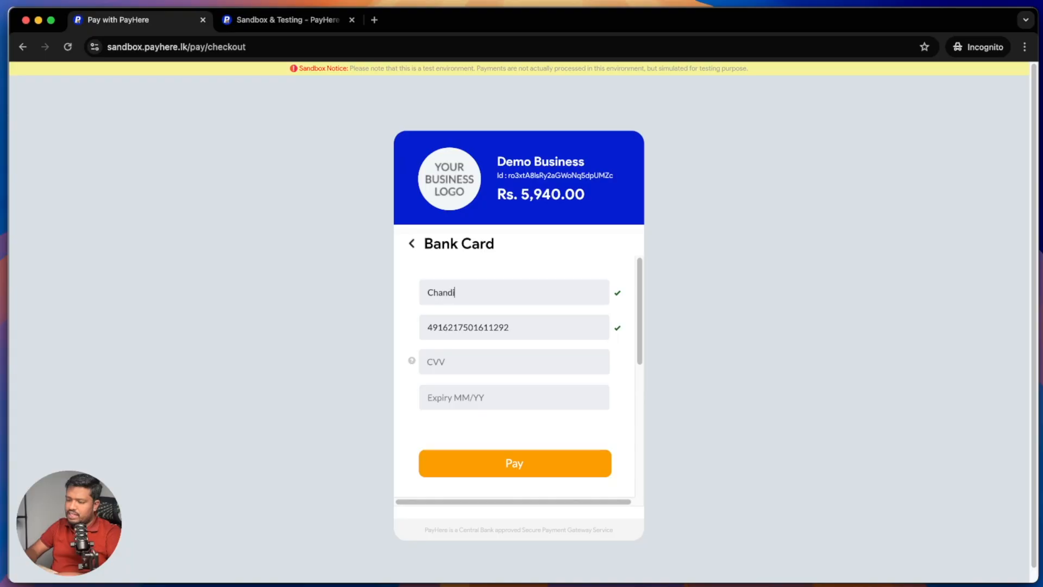
type("ma")
key("Tab")
key("Tab")
type("3")
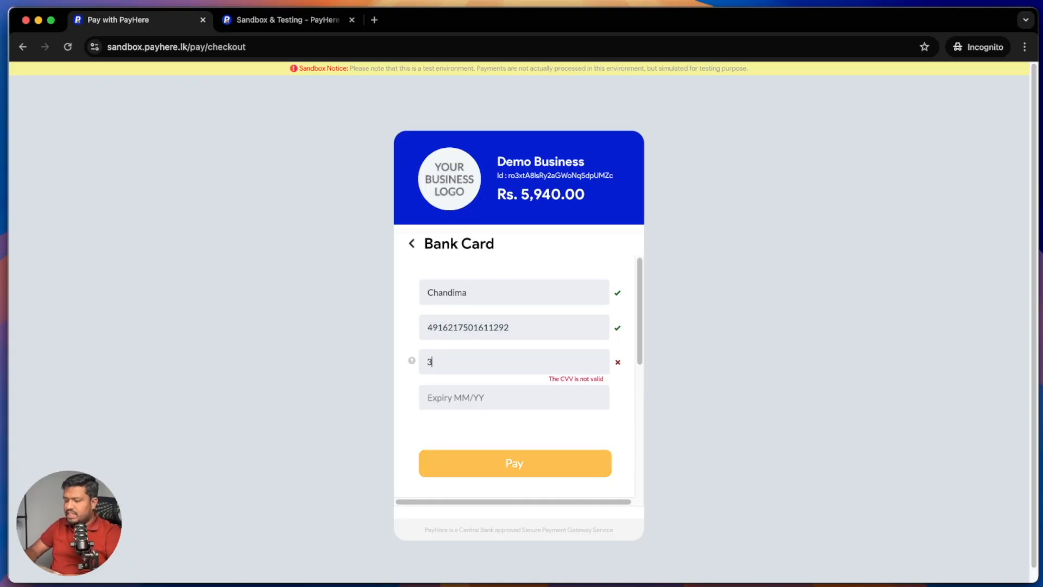
type("42")
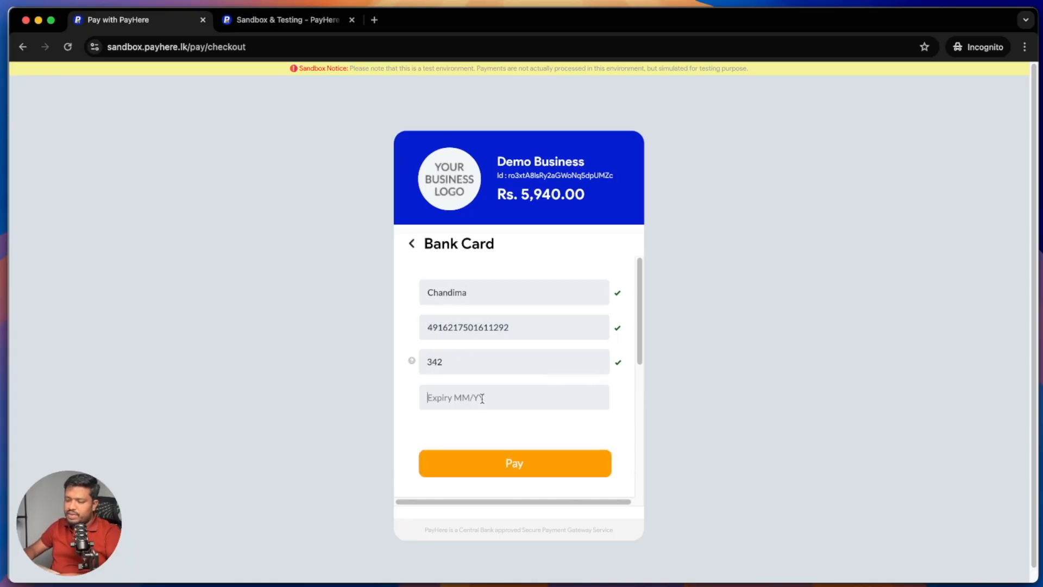
type("12")
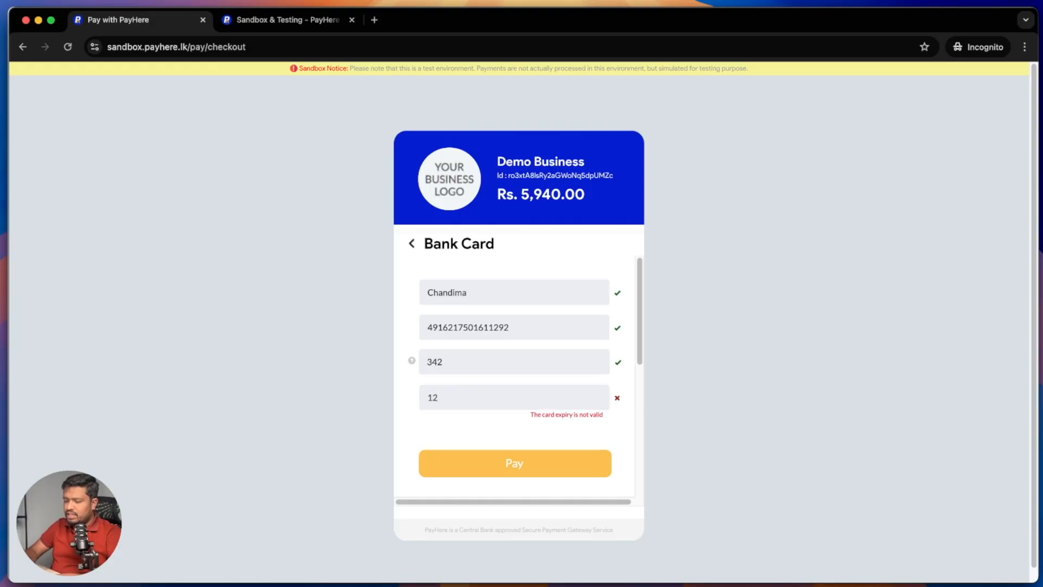
type("/28")
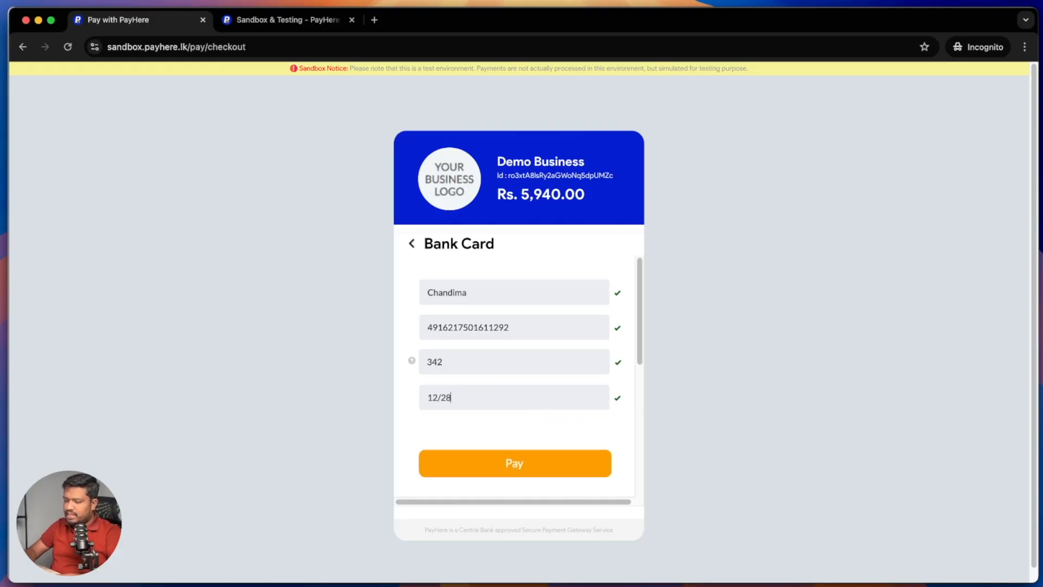
Step: Pay the Rs. 5,940.00 sandbox charge, then close both private tabs once the order is confirmed
left_click(471, 465)
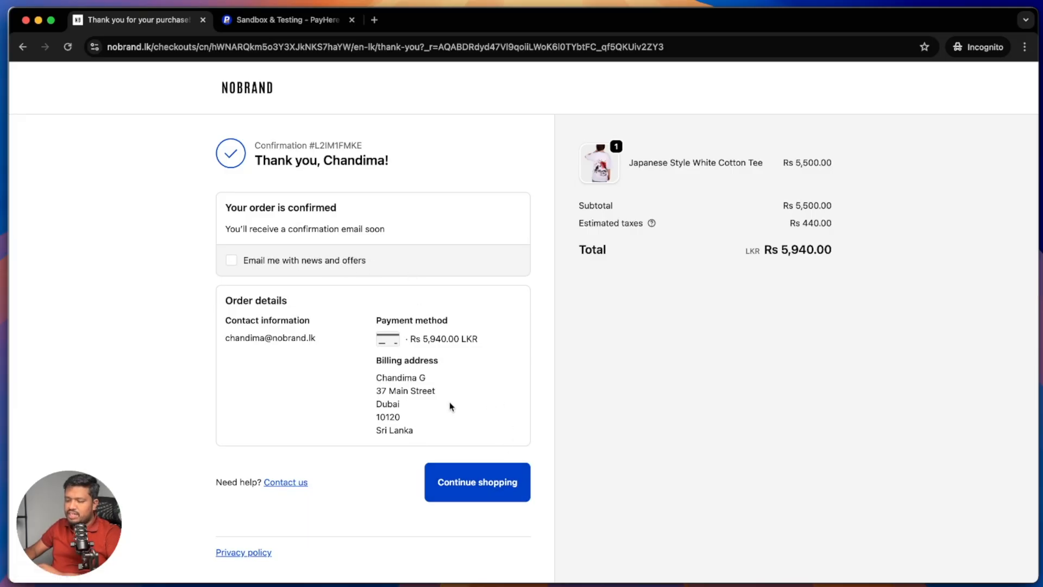
left_click(202, 20)
left_click(201, 20)
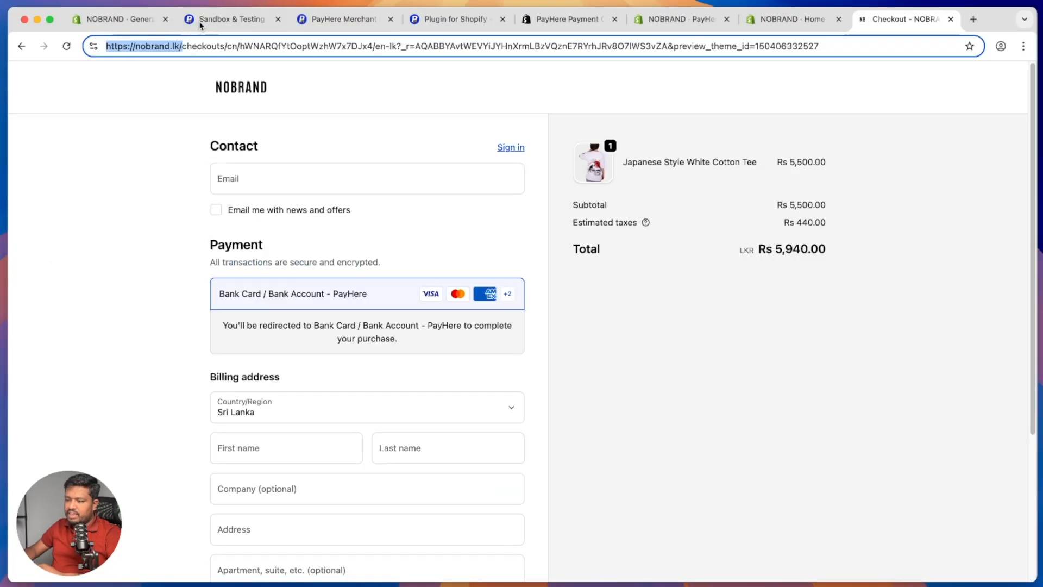
Step: Back in the Shopify admin, leave Settings and open order #1001 from the Orders list
left_click(120, 20)
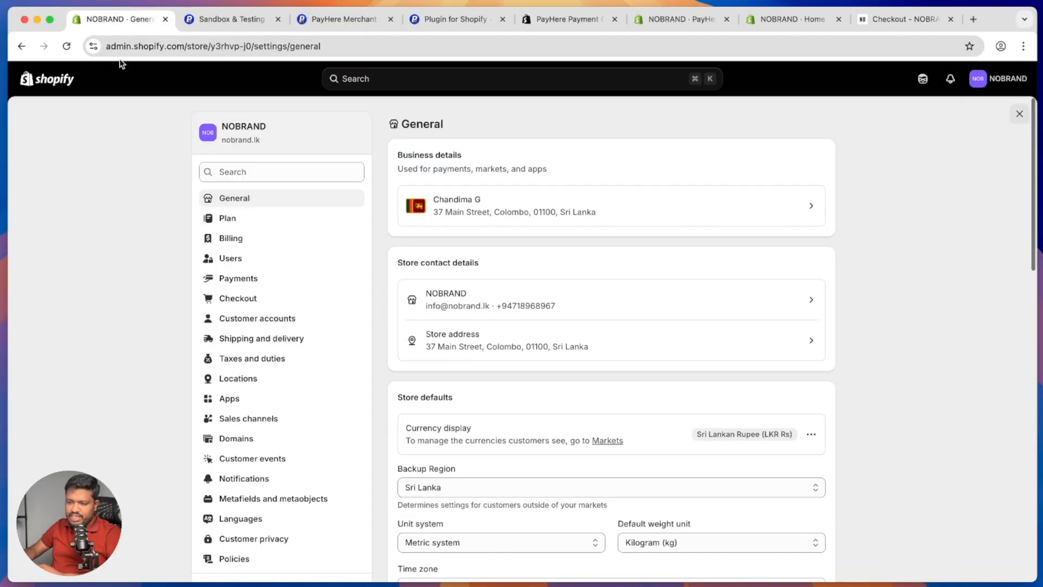
left_click(1013, 121)
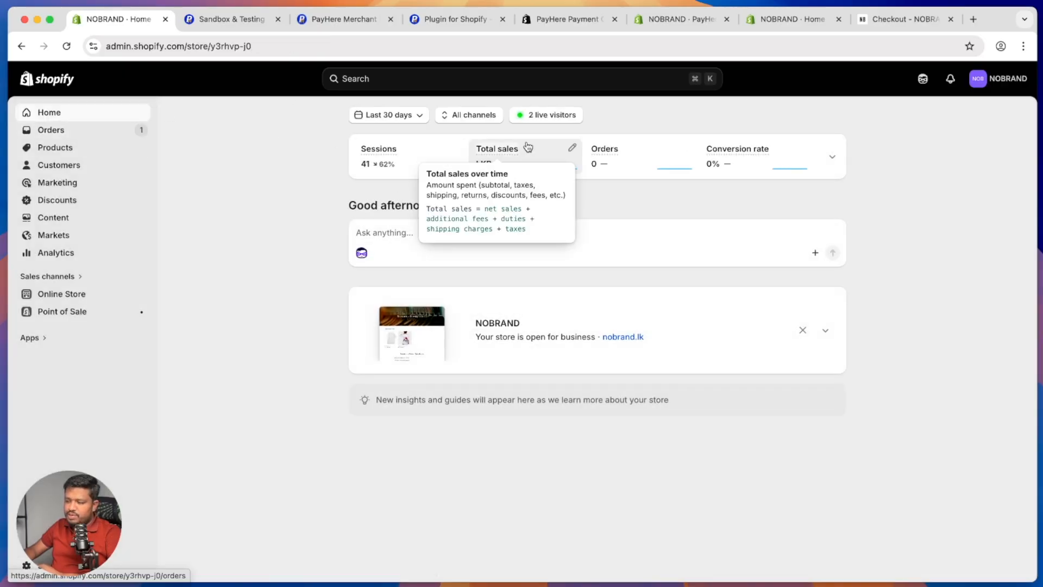
left_click(51, 130)
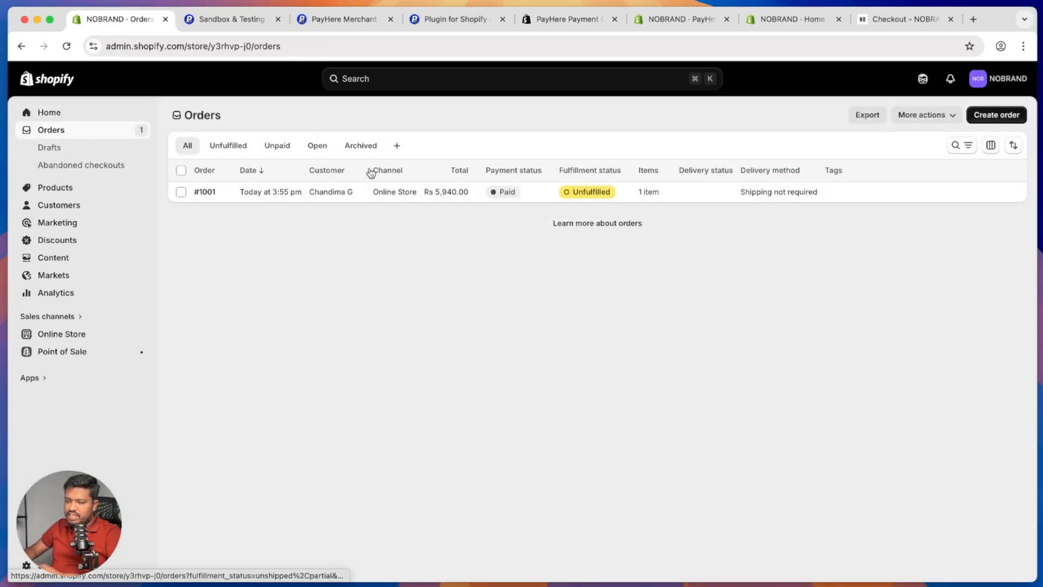
left_click(601, 195)
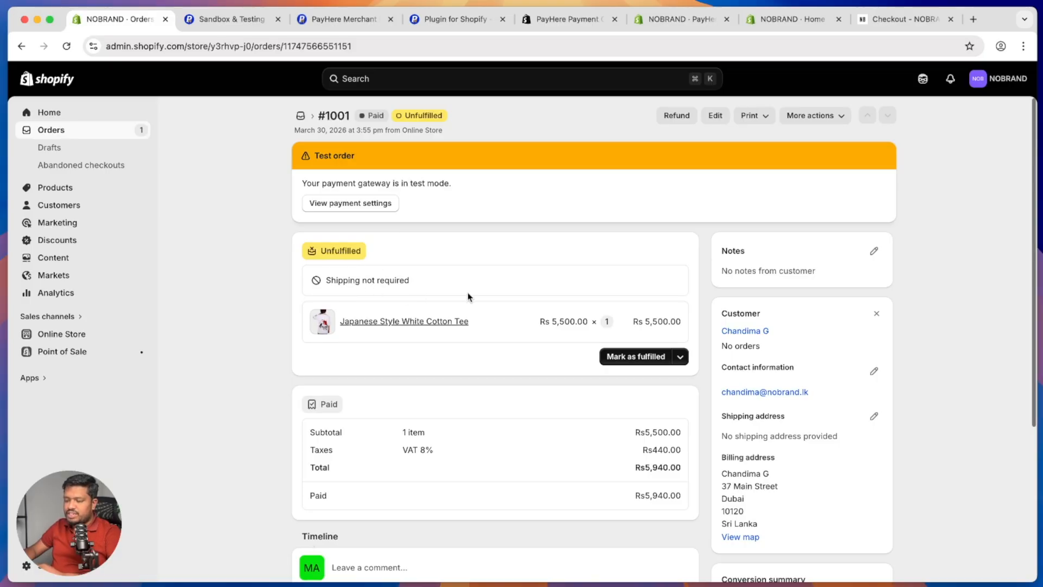
Step: Mark order #1001's tee as fulfilled with the customer notification sent, then open a new tab
left_click(680, 356)
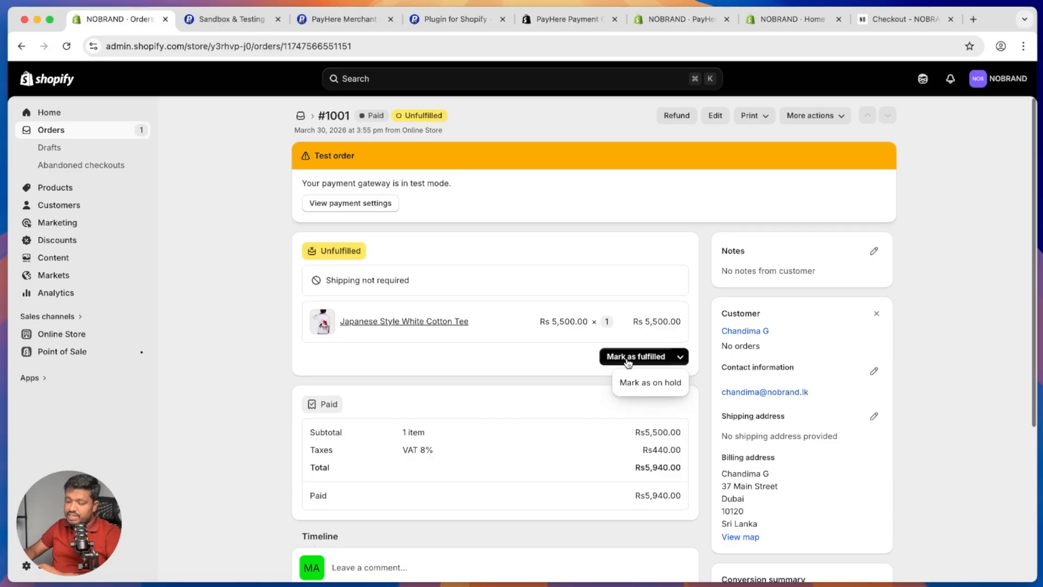
left_click(550, 363)
scroll(567, 373, "down", 5)
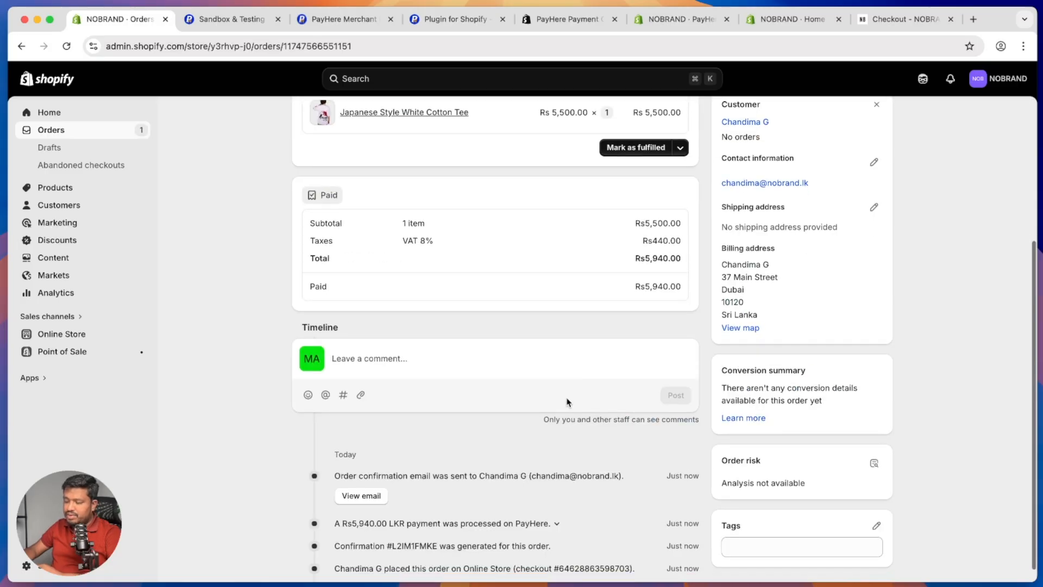
scroll(633, 419, "up", 5)
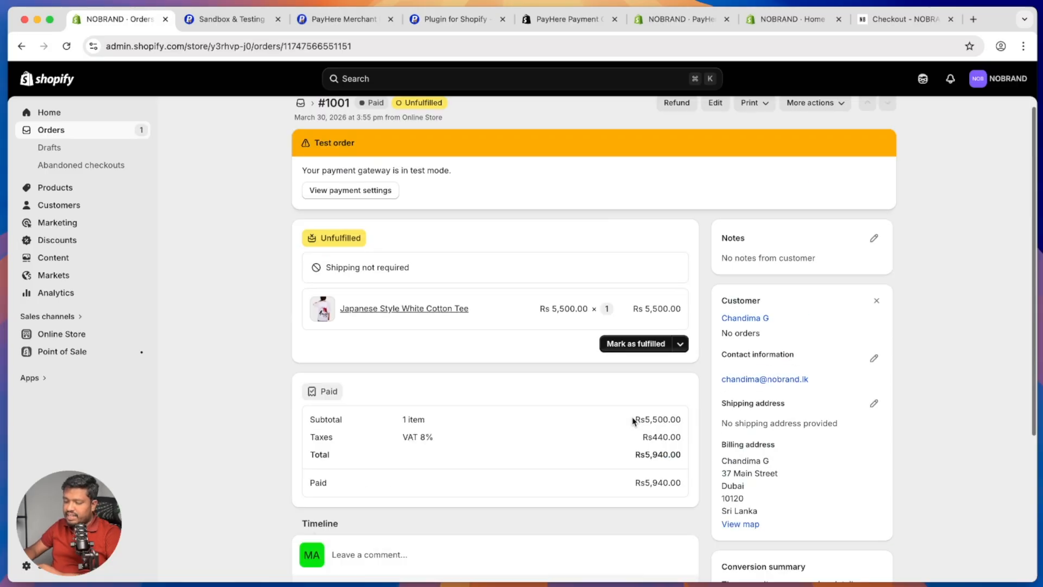
left_click(679, 345)
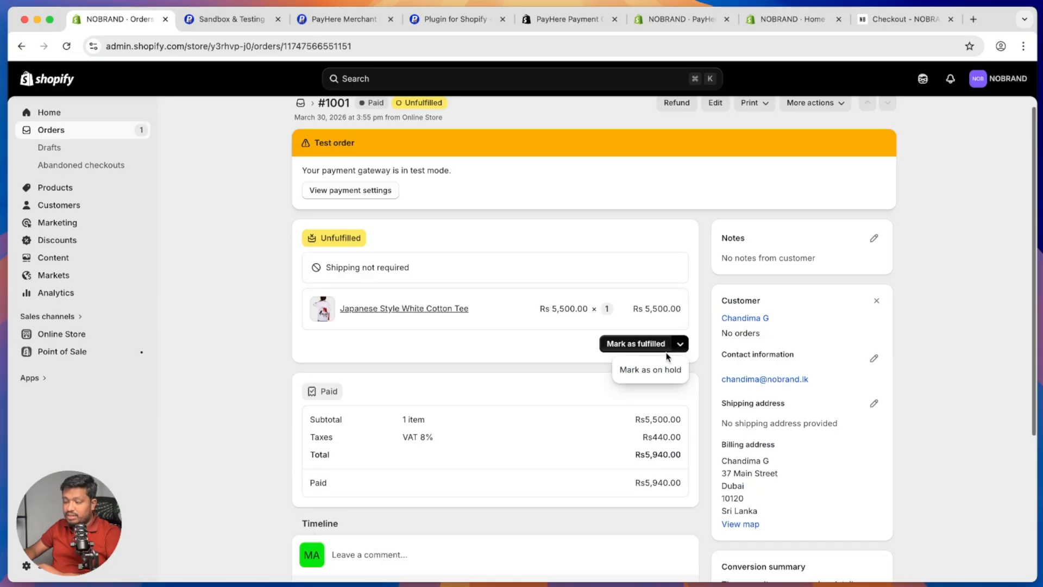
left_click(632, 344)
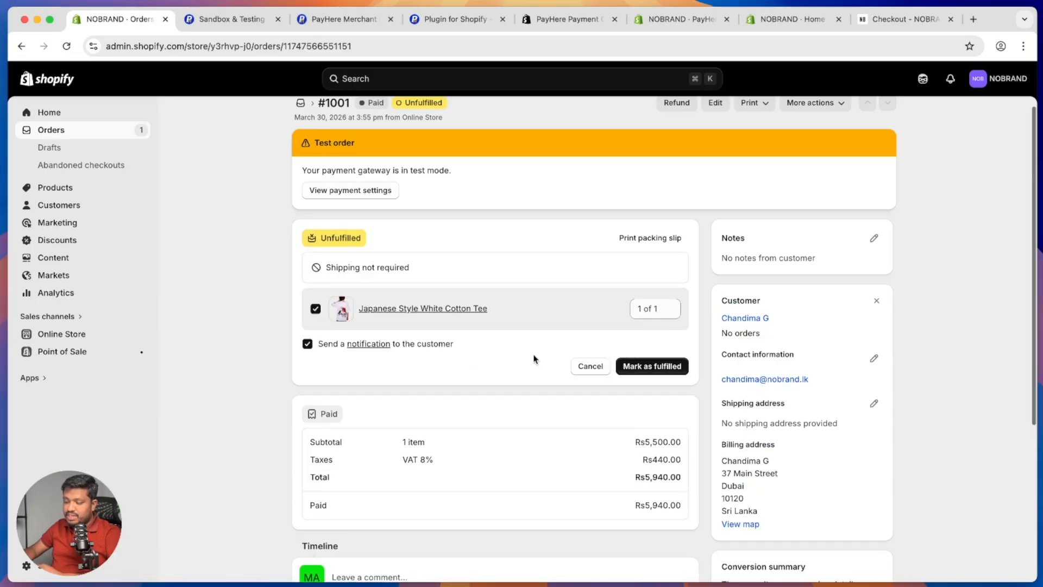
left_click(663, 367)
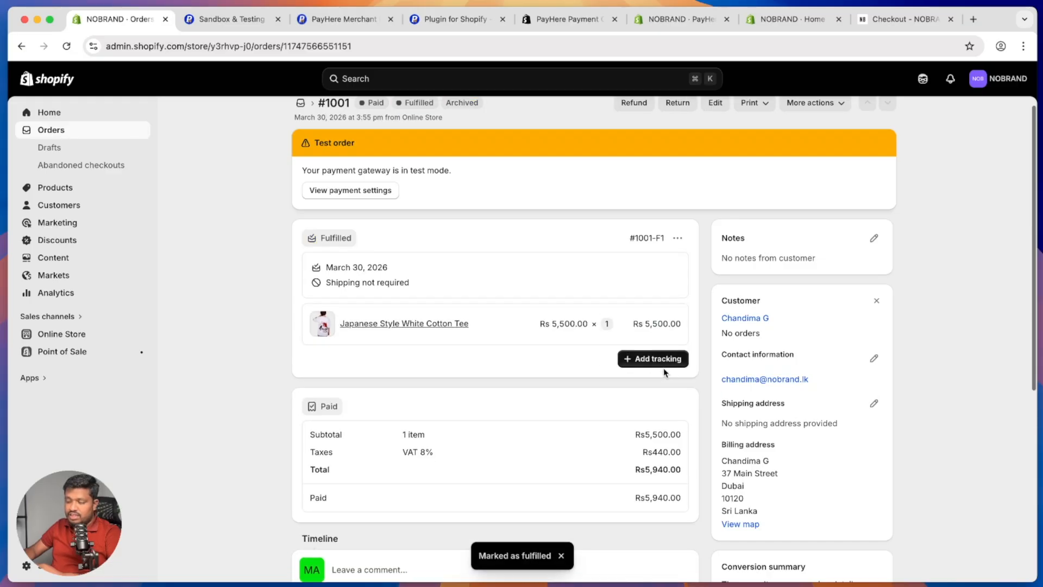
scroll(611, 303, "up", 1)
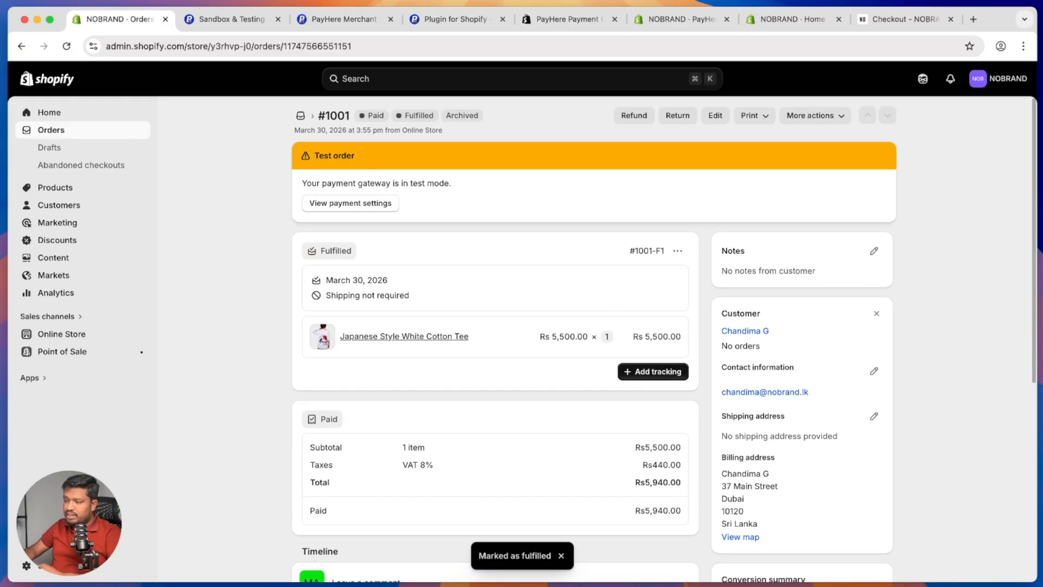
left_click(972, 19)
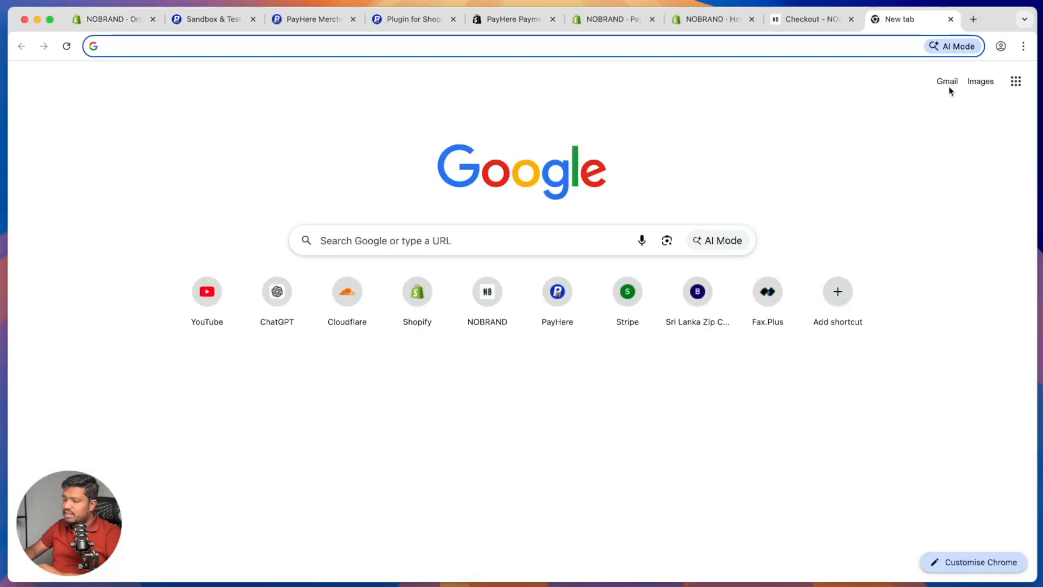
Step: Open the NOBRAND order #1001 shipment email in Gmail and follow its View your order link
left_click(945, 81)
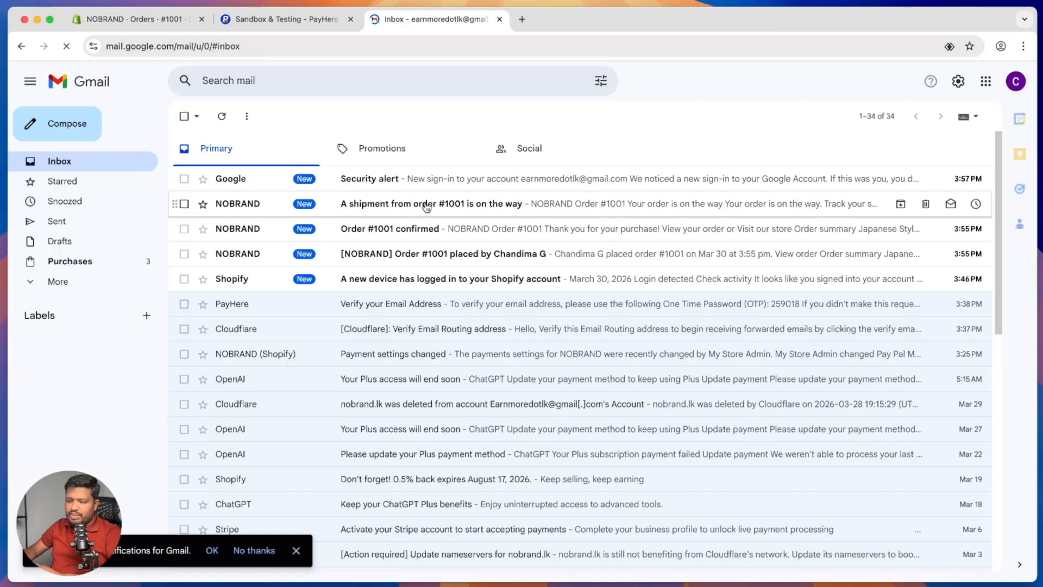
left_click(427, 205)
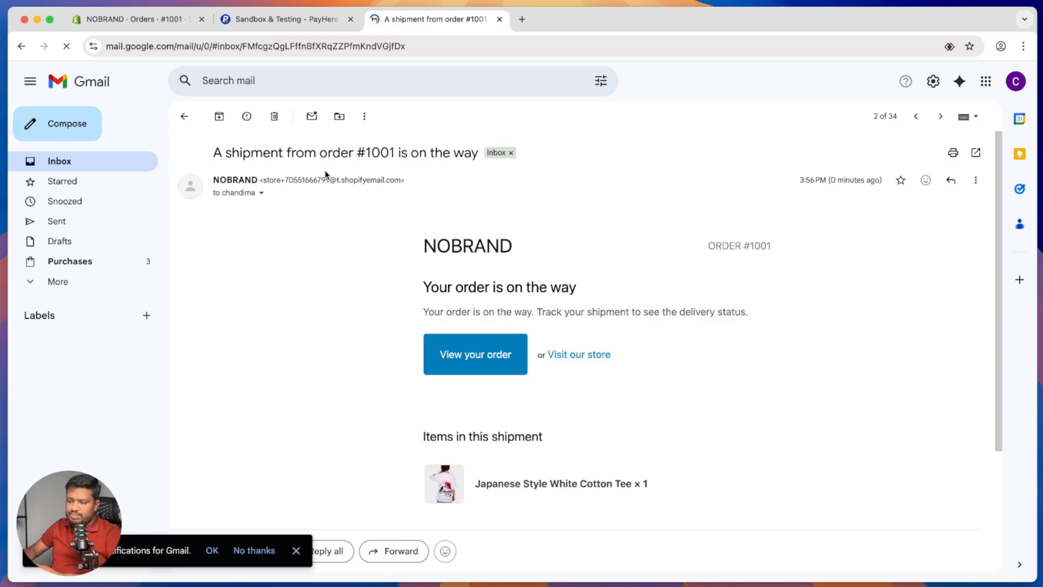
scroll(492, 292, "down", 3)
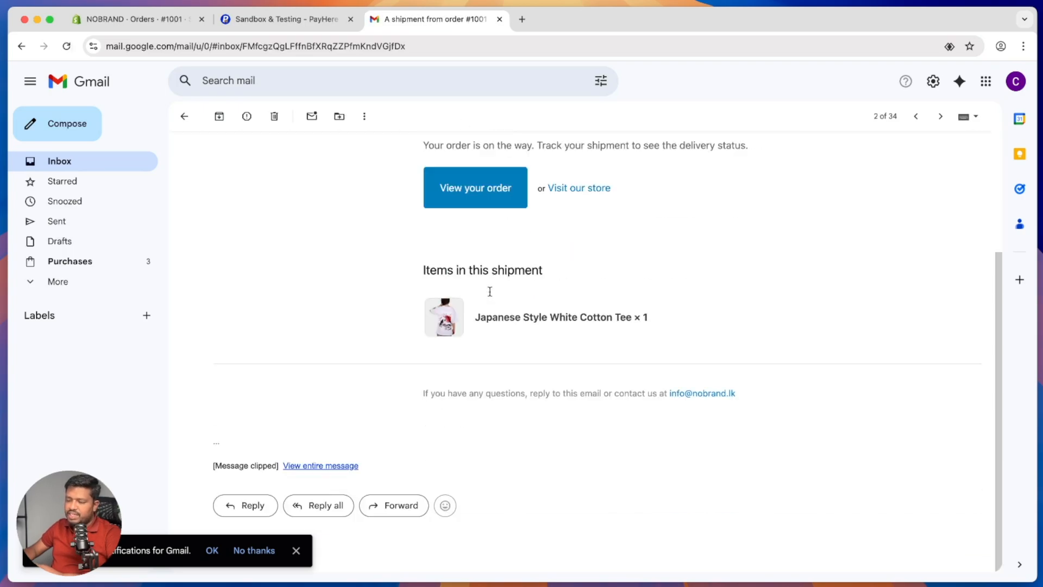
scroll(495, 293, "up", 3)
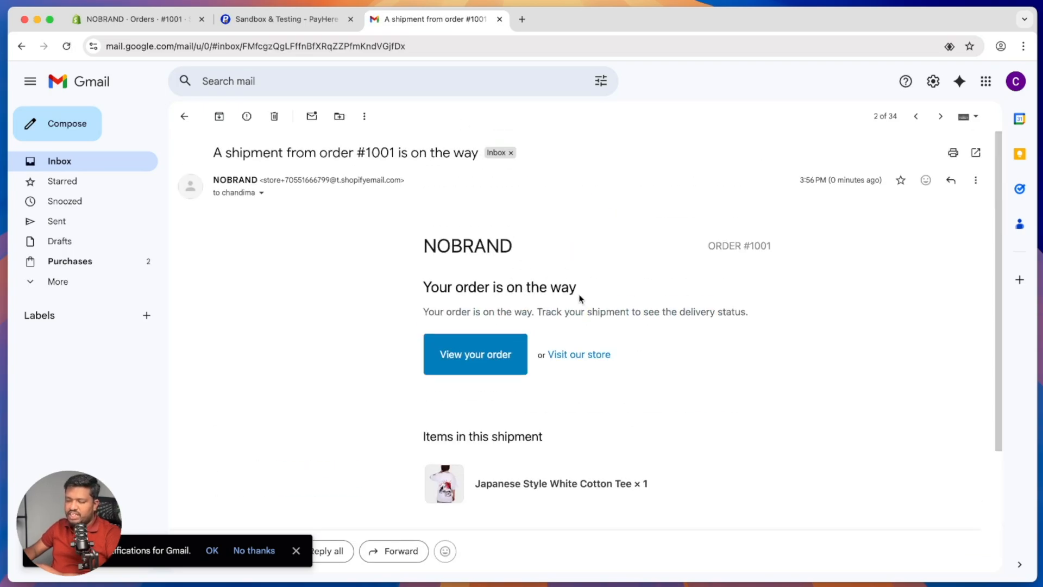
left_click(478, 365)
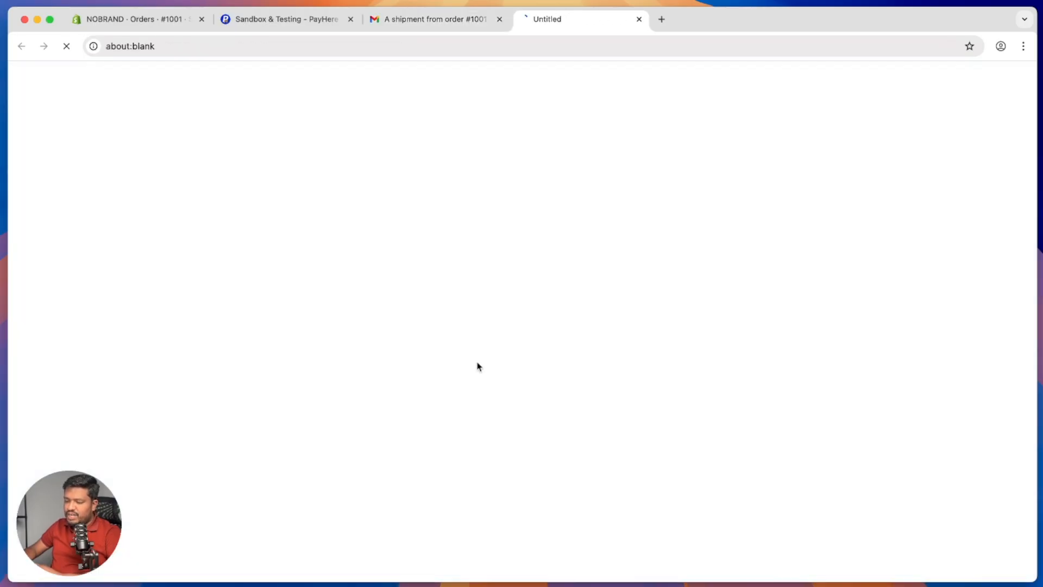